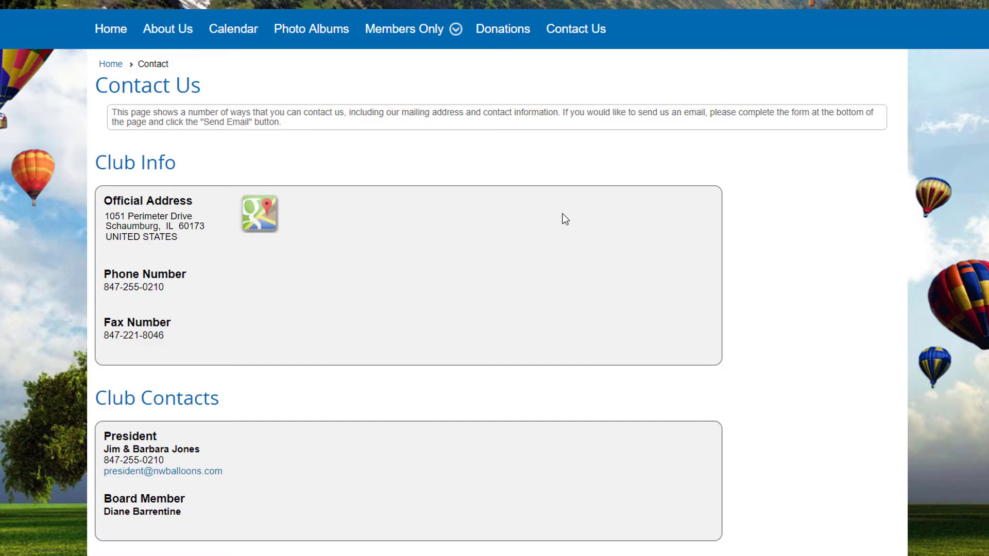
# Fill the Send Us an Email form with the sender's full name, President as recipient, and the verification code.
pyautogui.scroll(-7, 562, 232)
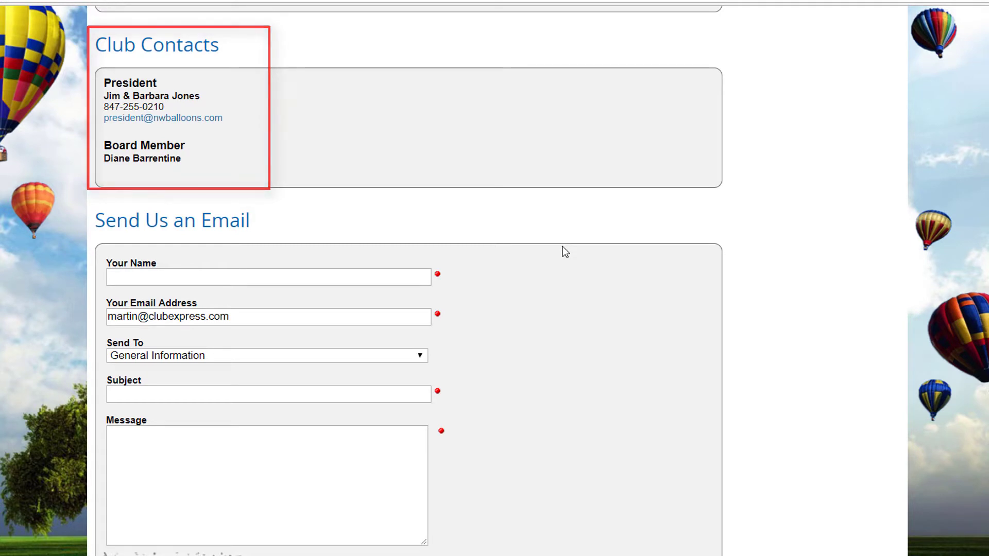
pyautogui.click(133, 277)
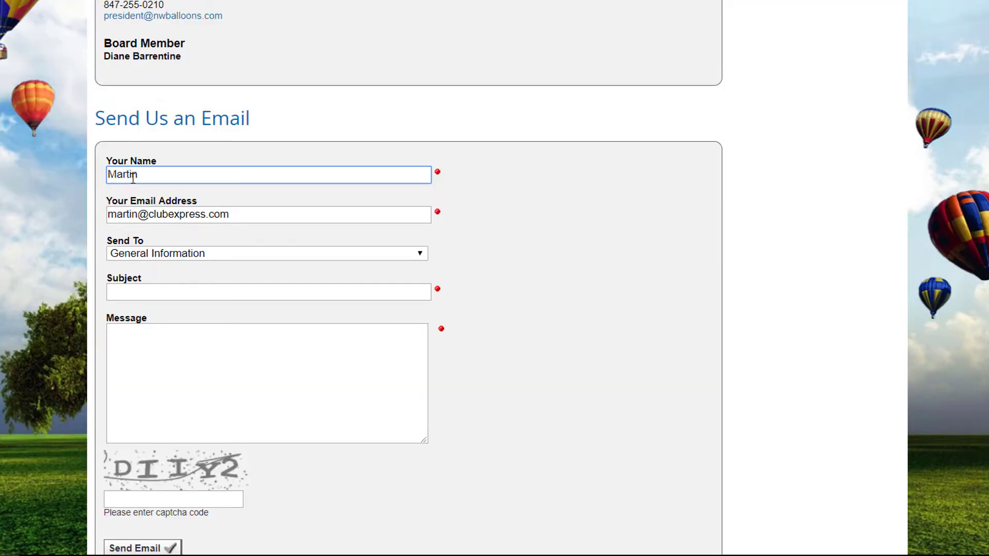
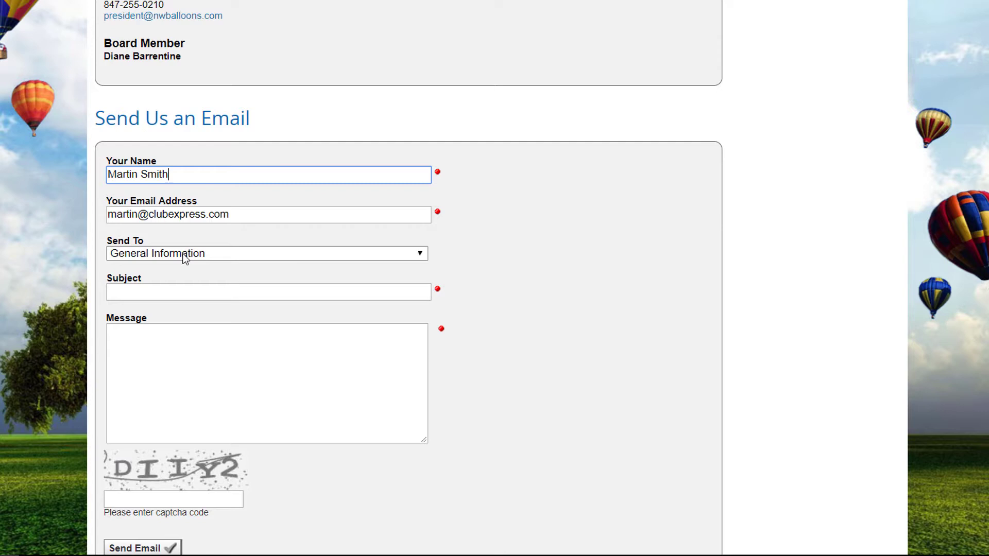
pyautogui.click(185, 257)
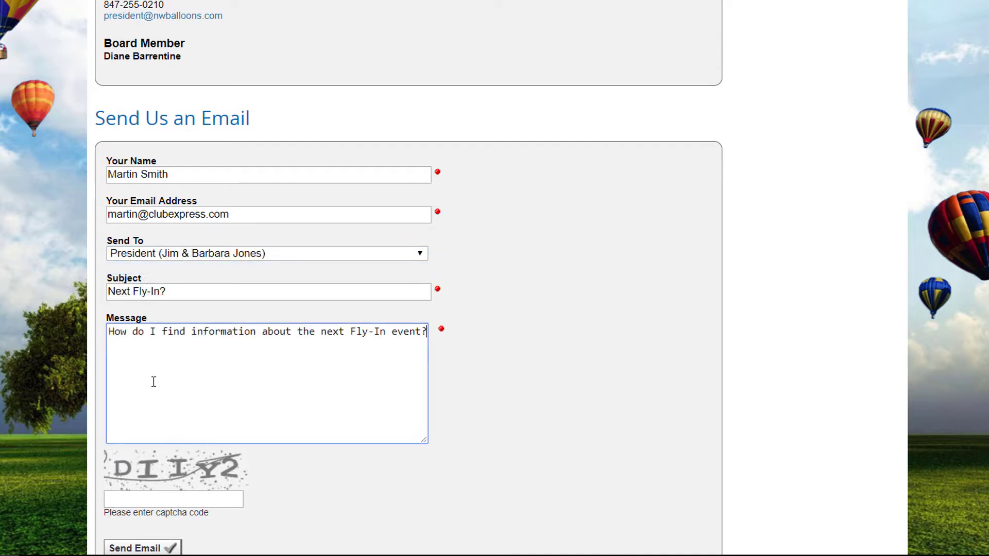
pyautogui.scroll(-3, 150, 360)
pyautogui.click(123, 308)
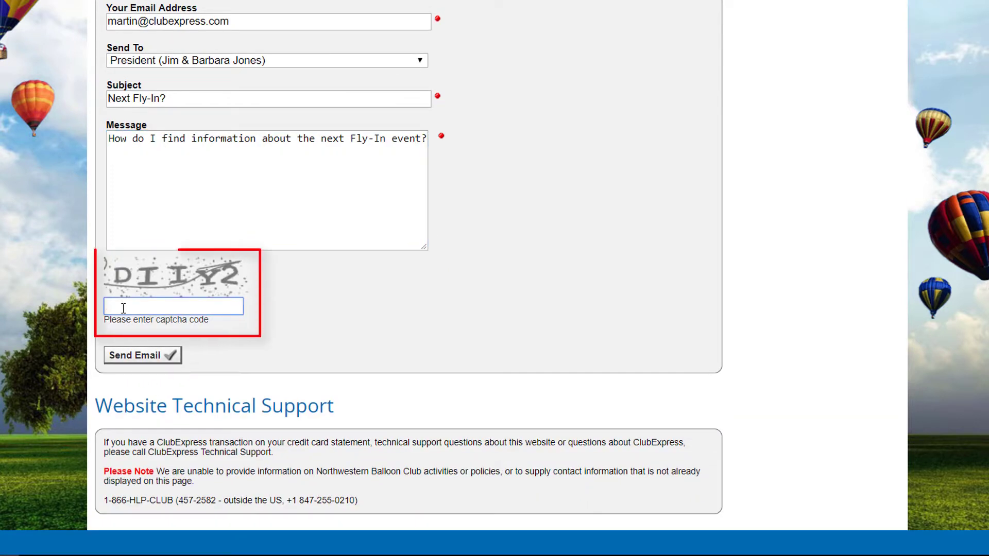
pyautogui.write('DIIY2')
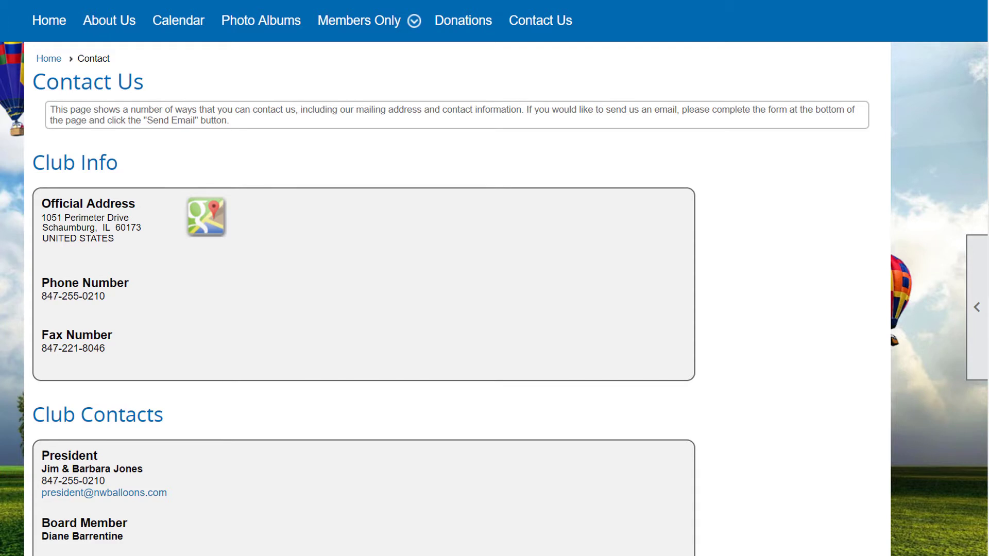
# Open the contacts setup behind the Contact Us page from the side panel and review it.
pyautogui.moveTo(982, 330)
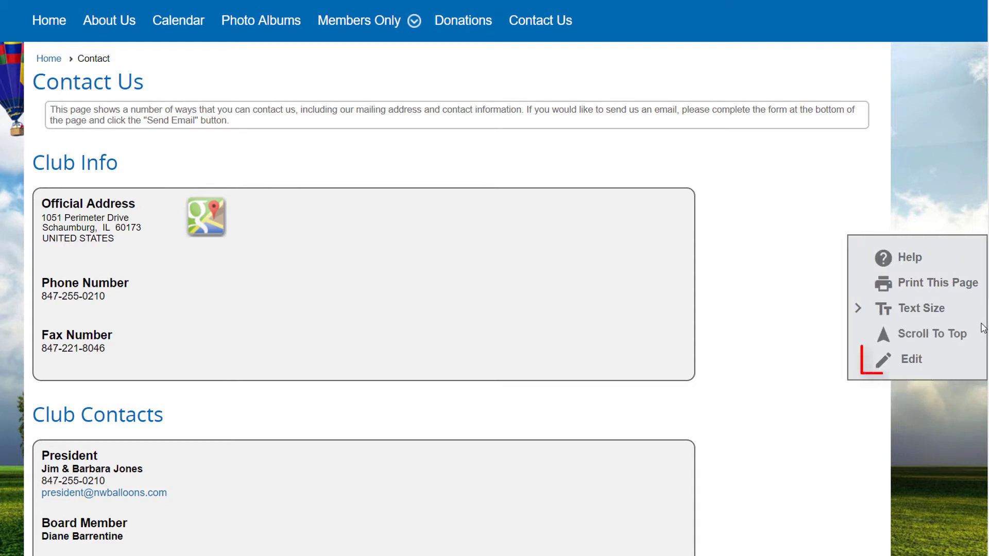
pyautogui.click(908, 365)
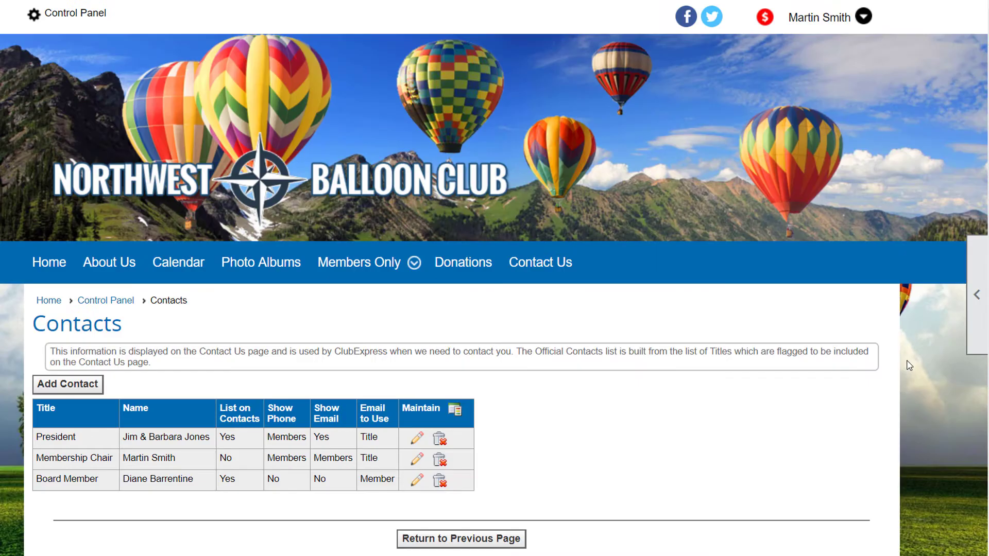
pyautogui.scroll(-3, 905, 360)
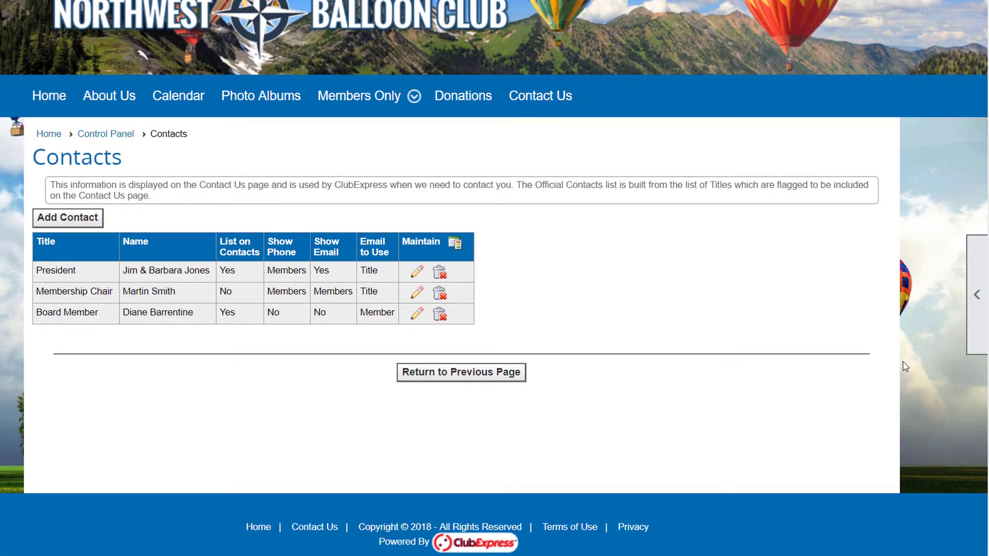
pyautogui.scroll(3, 885, 369)
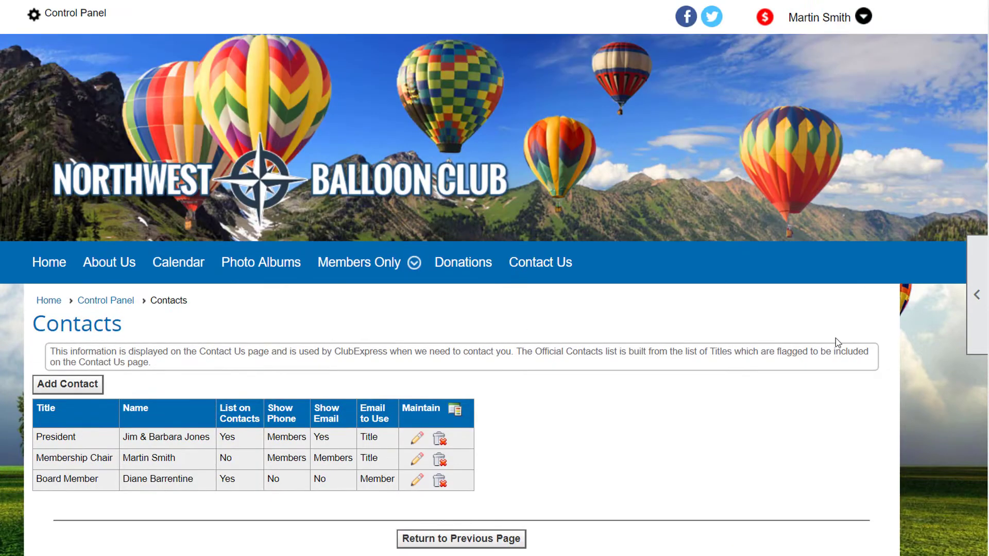
# Open Contacts from the Control Panel's Club tab, then return to the Control Panel.
pyautogui.click(76, 14)
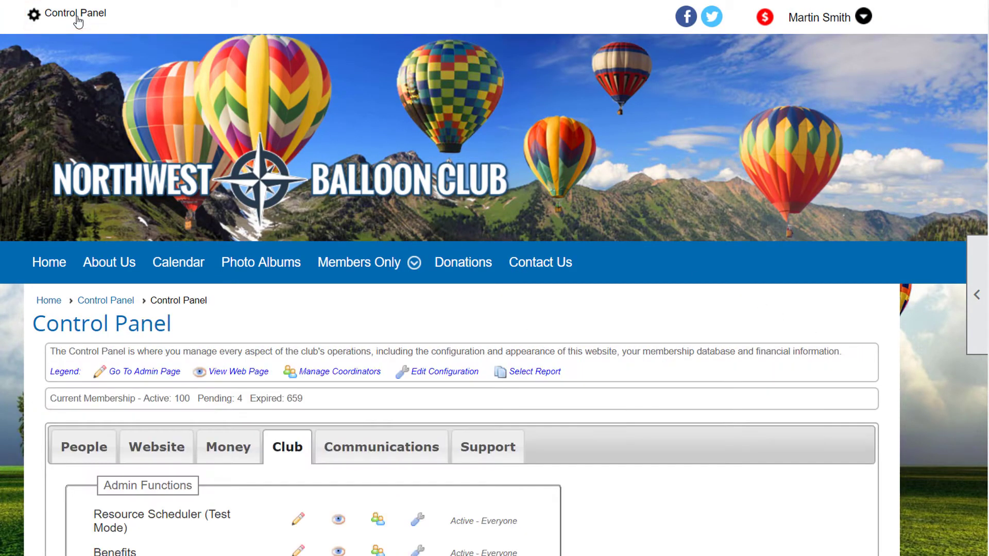
pyautogui.scroll(-6, 334, 144)
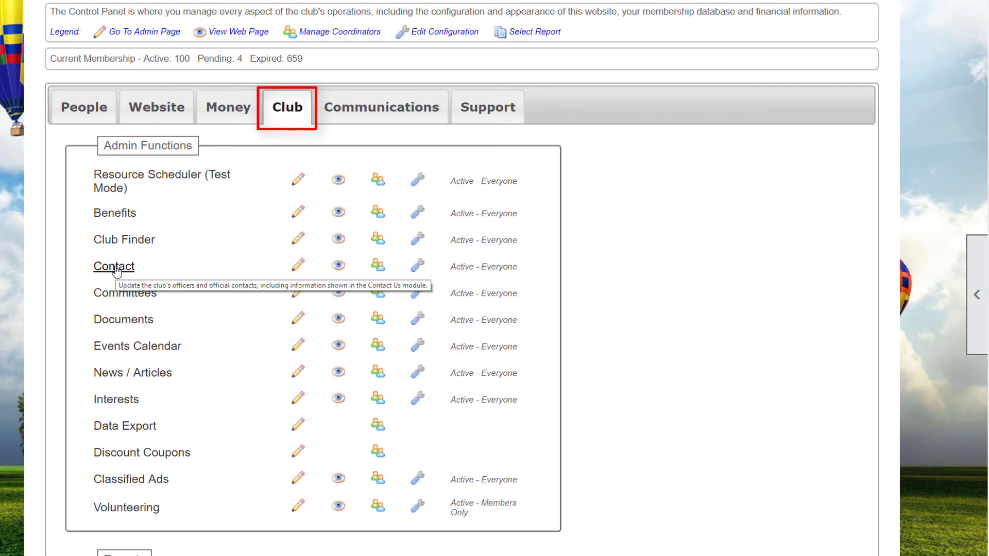
pyautogui.click(115, 267)
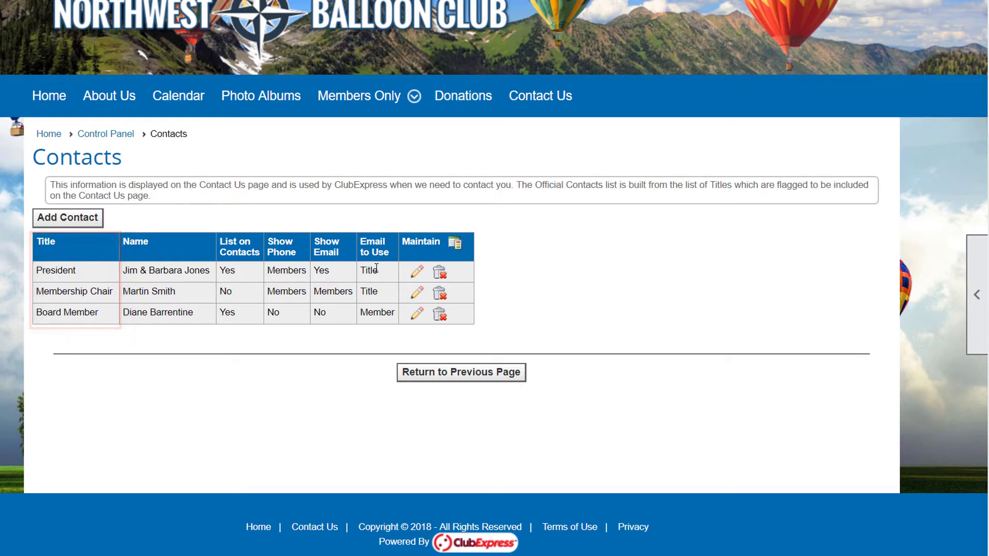
pyautogui.click(108, 134)
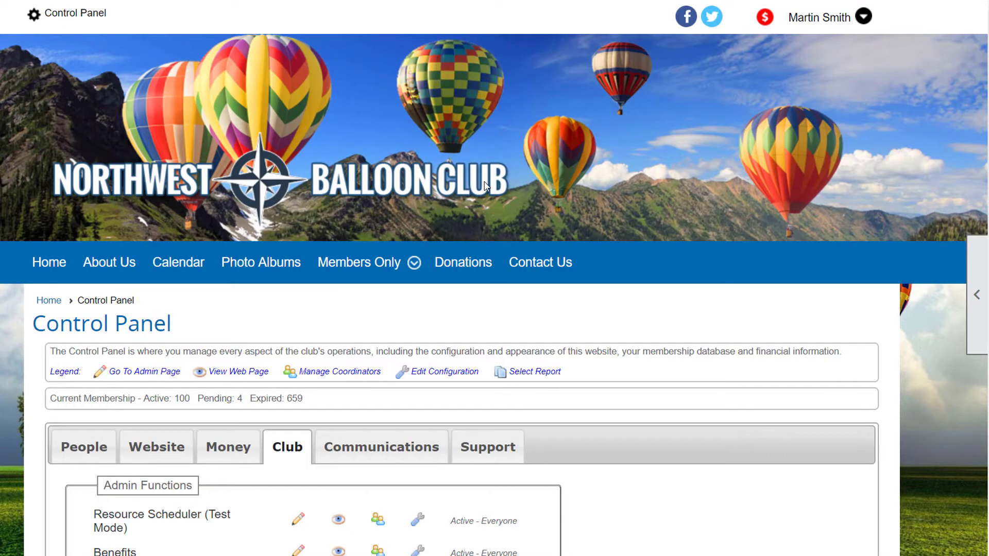
# Open the club Titles list from the Control Panel's Setup section.
pyautogui.scroll(-15, 484, 185)
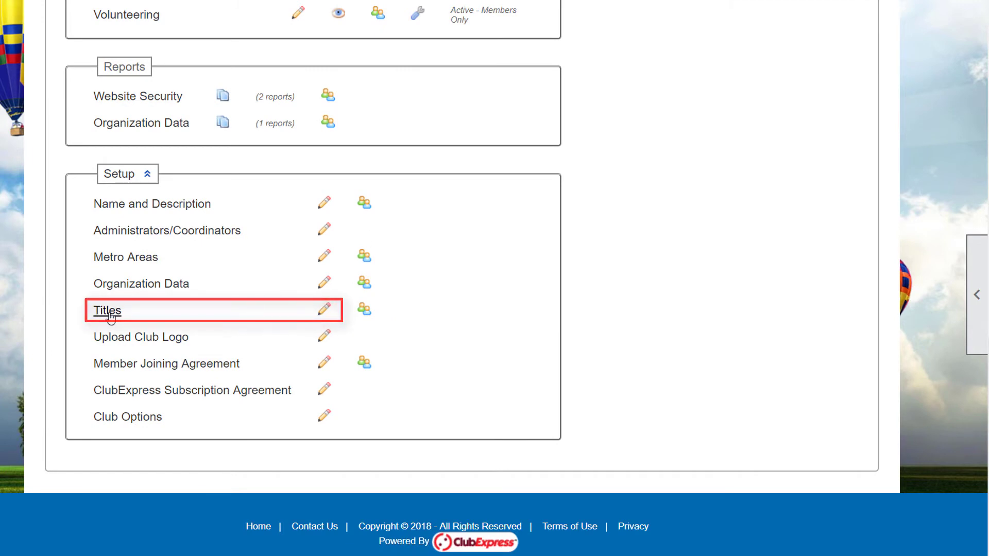
pyautogui.click(108, 310)
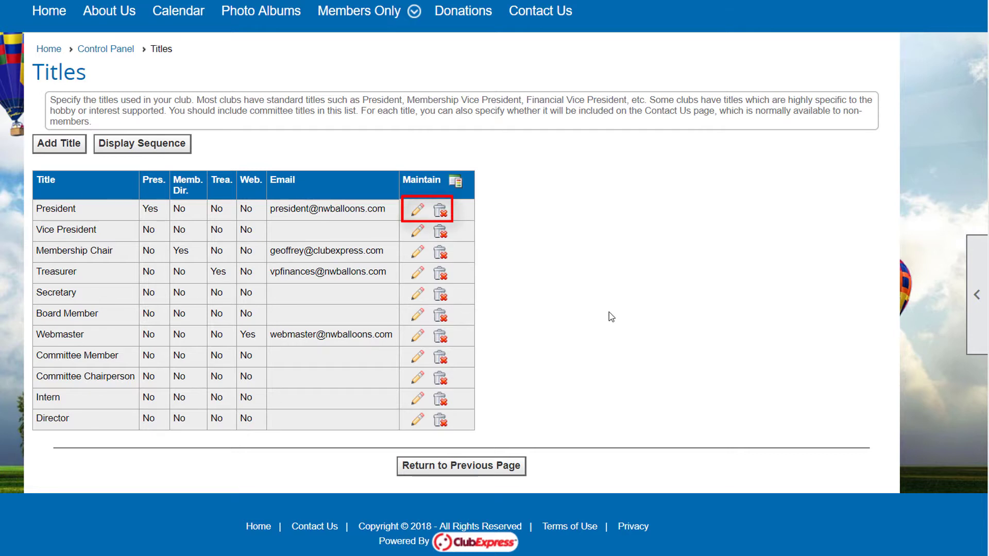
# Add and save a Safety Officer title with its own club forwarding email address.
pyautogui.click(68, 155)
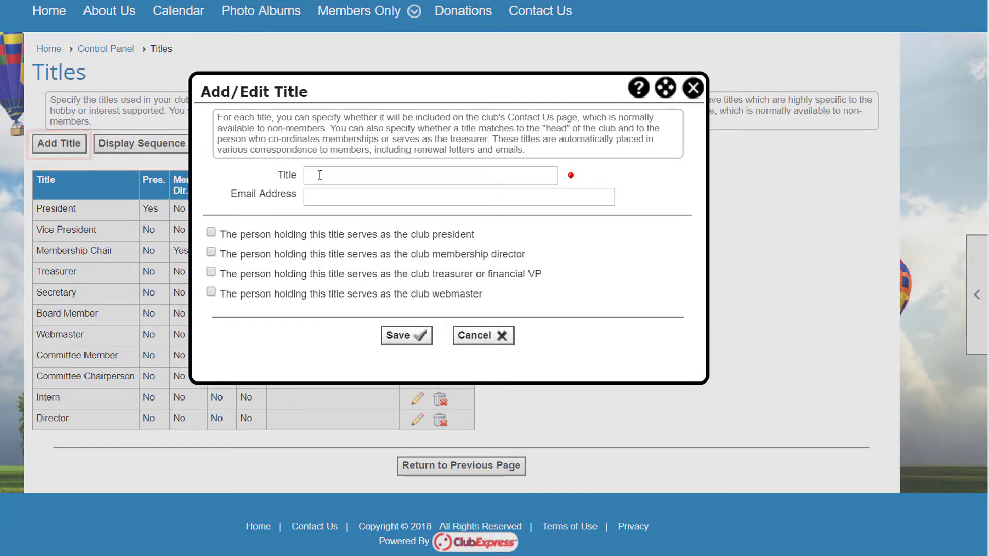
pyautogui.click(319, 175)
pyautogui.write('Sa')
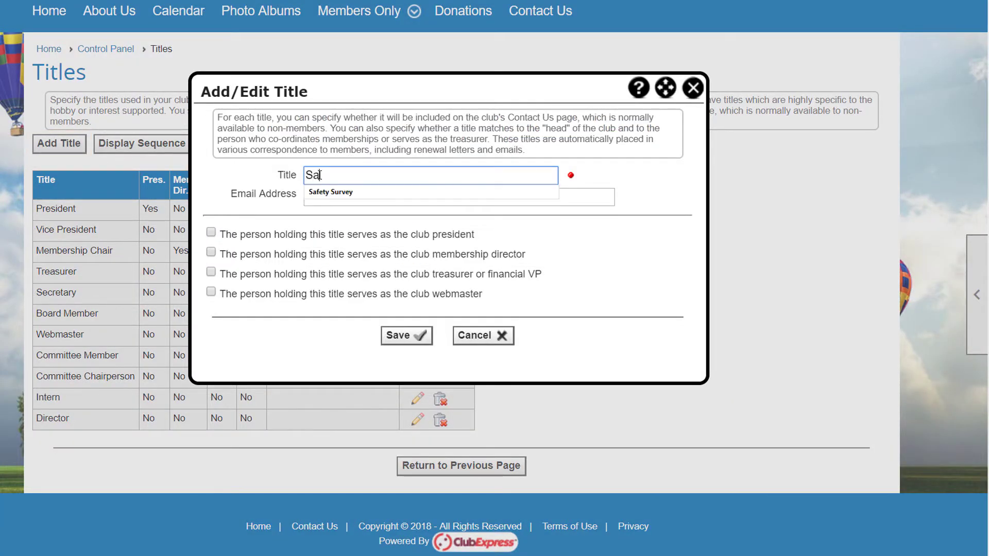
pyautogui.write('fety Officer')
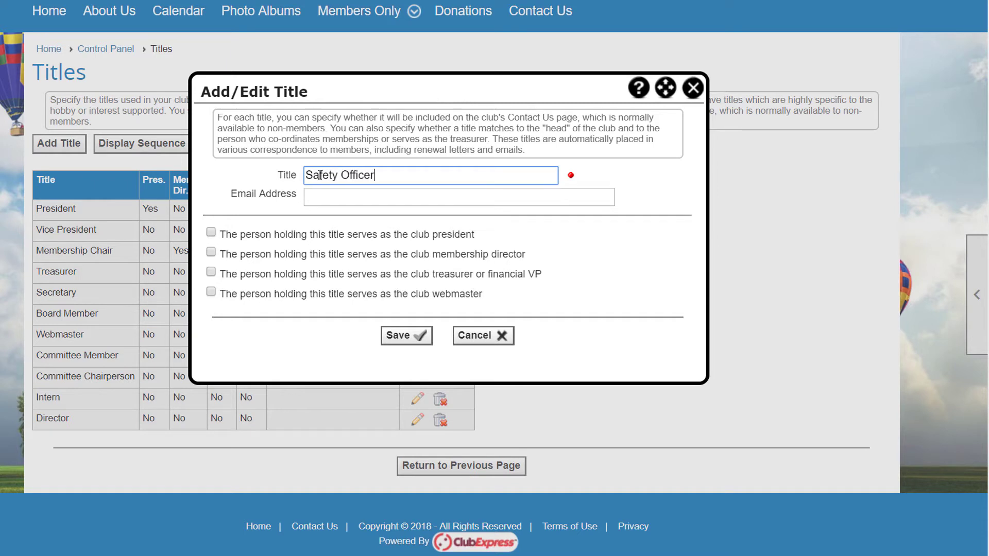
pyautogui.click(315, 198)
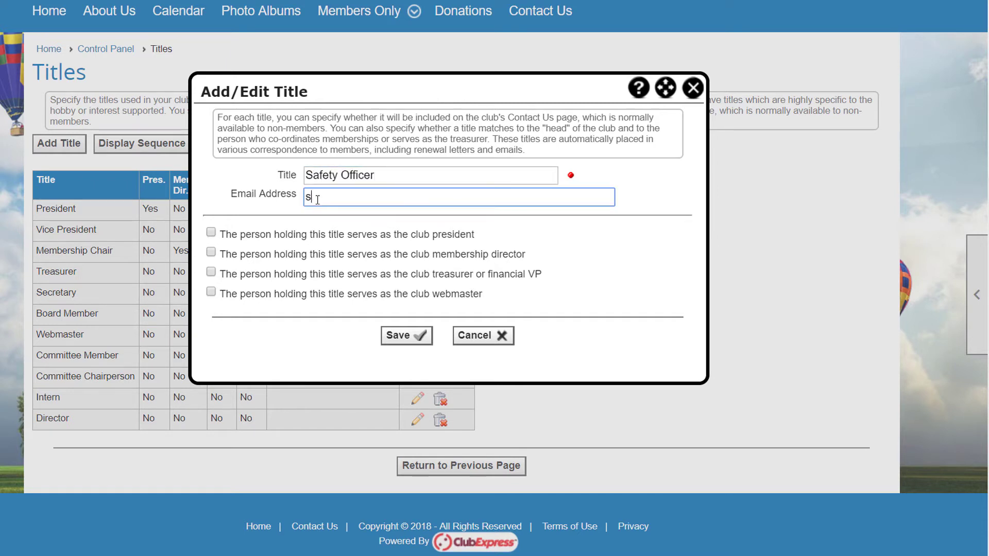
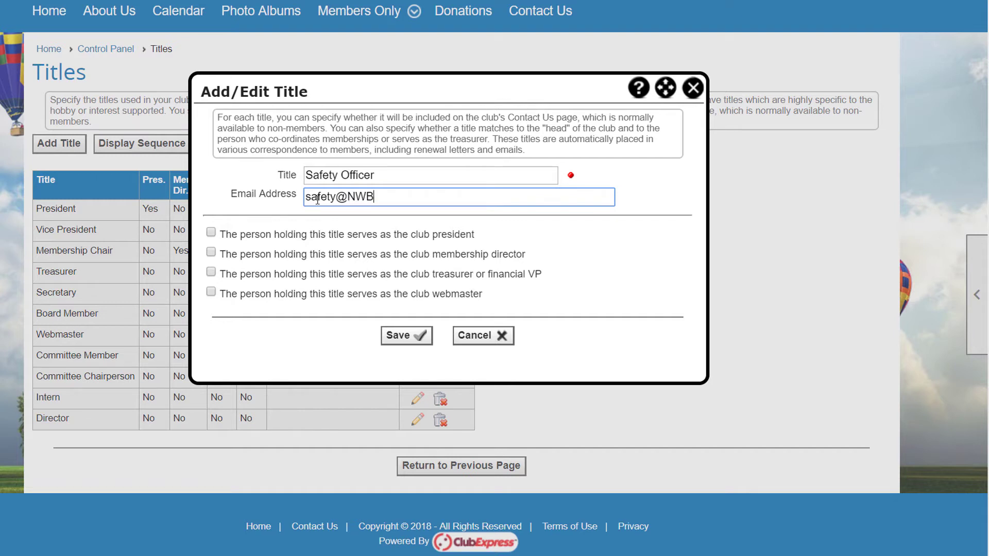
pyautogui.click(403, 336)
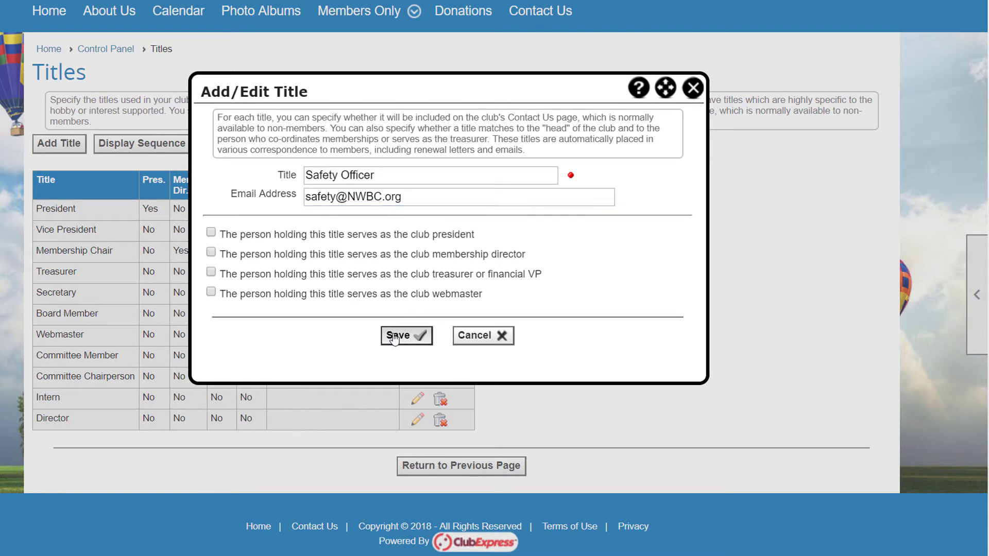
pyautogui.click(444, 336)
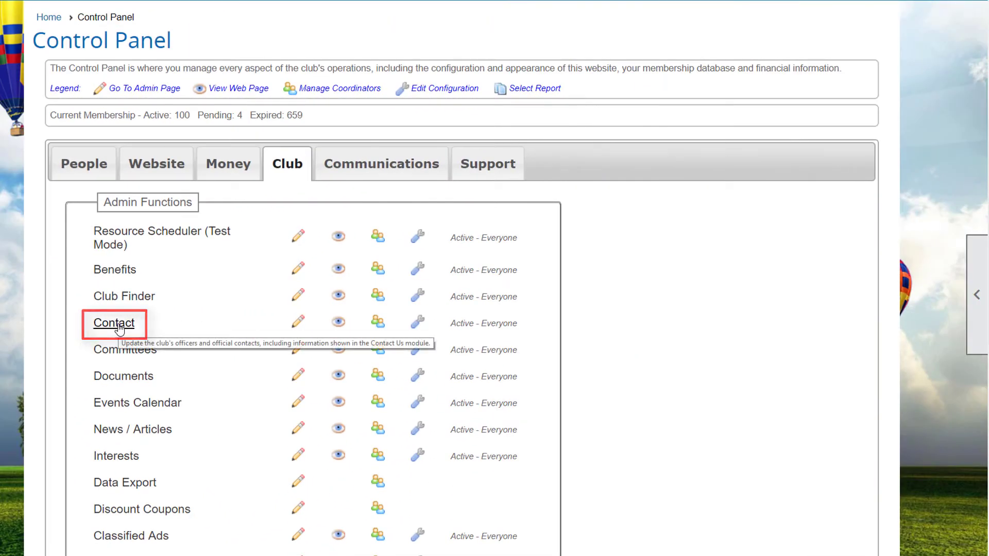
# Add a new contact titled Webmaster, choosing the member found by a last-name search.
pyautogui.click(114, 323)
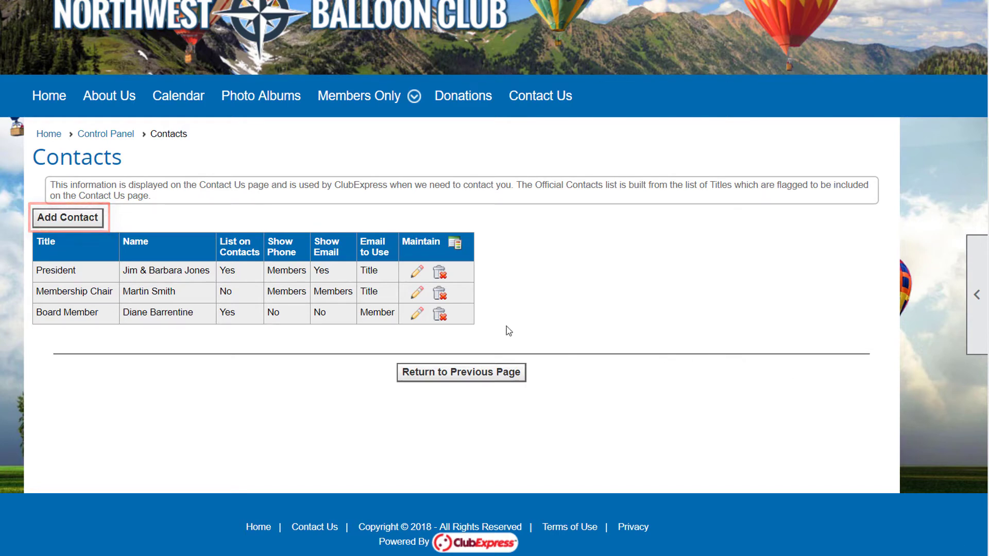
pyautogui.click(41, 223)
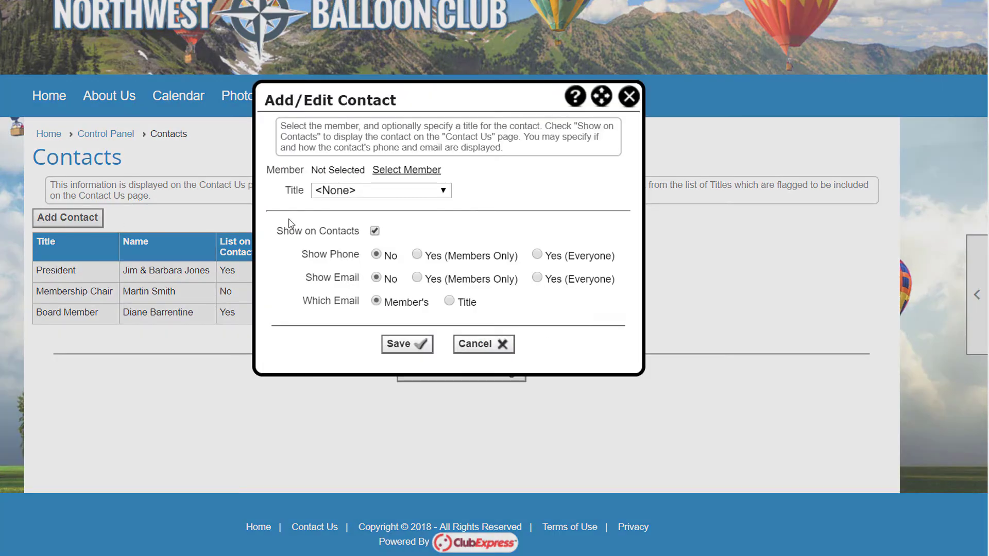
pyautogui.click(444, 191)
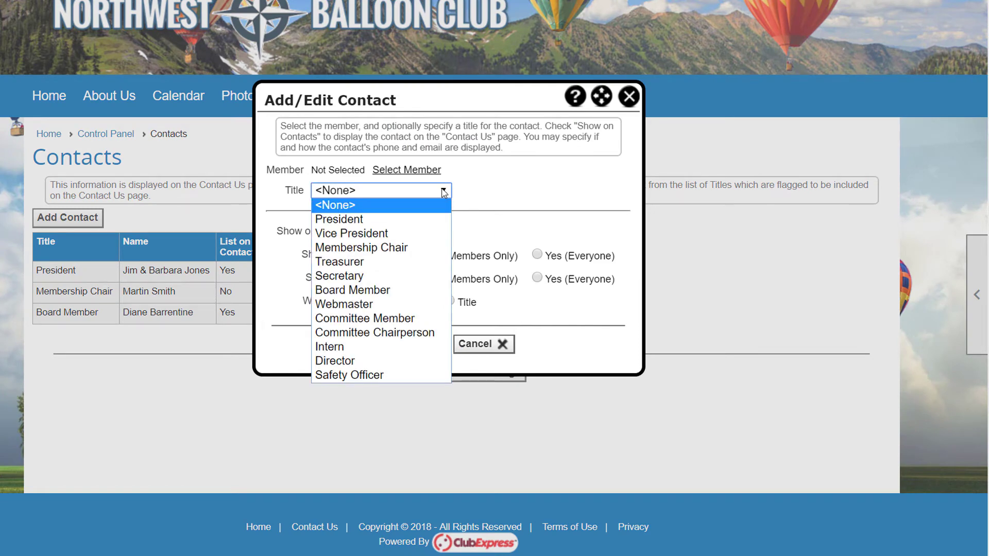
pyautogui.click(379, 304)
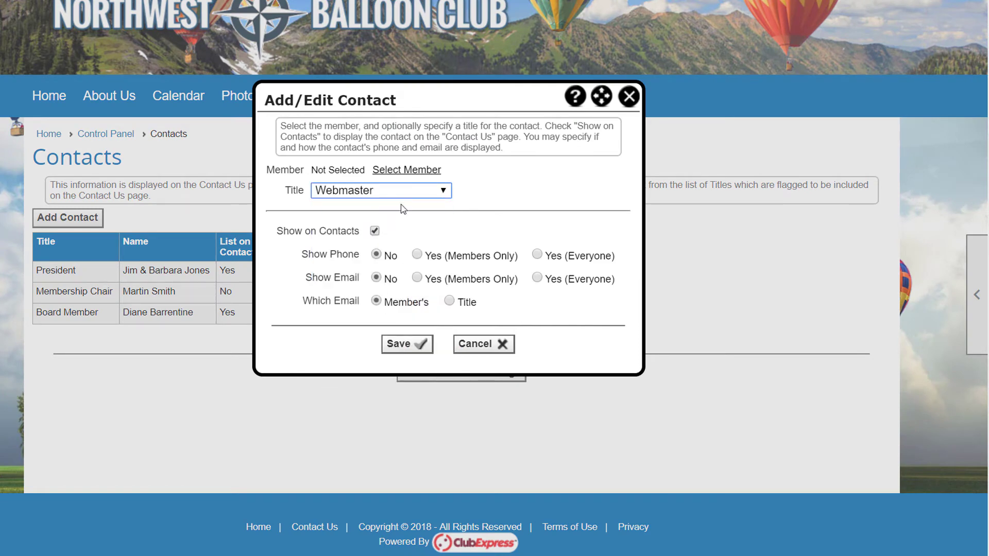
pyautogui.click(400, 171)
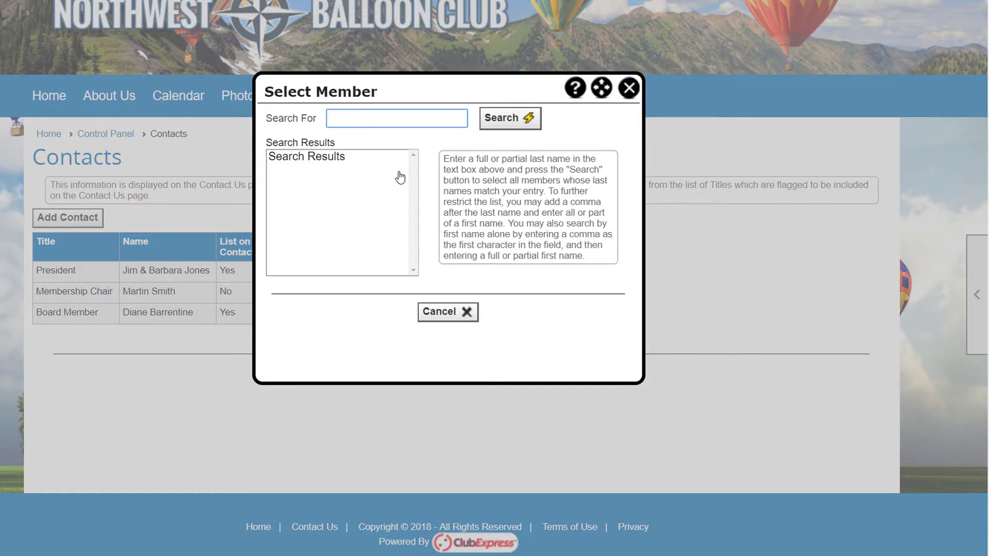
pyautogui.write('Jones')
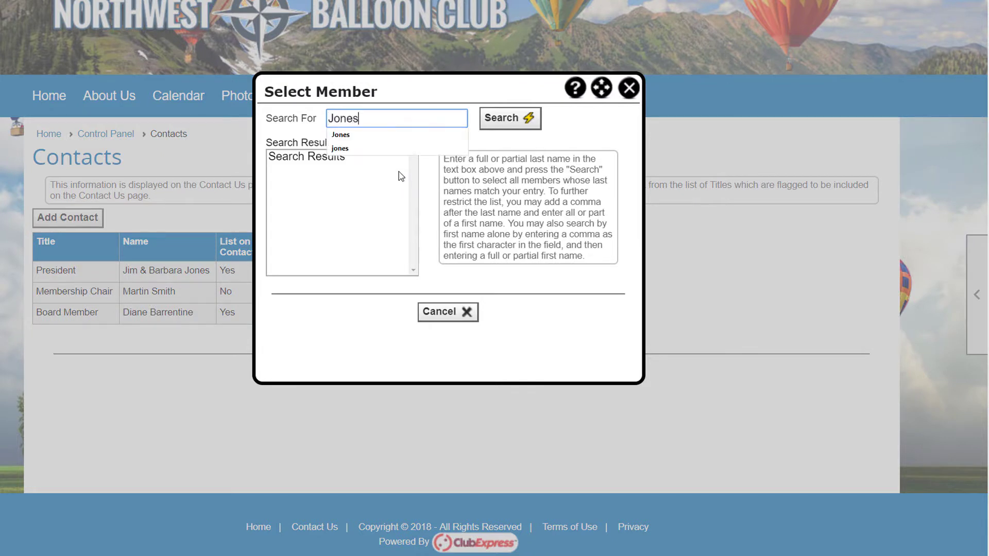
pyautogui.press('Return')
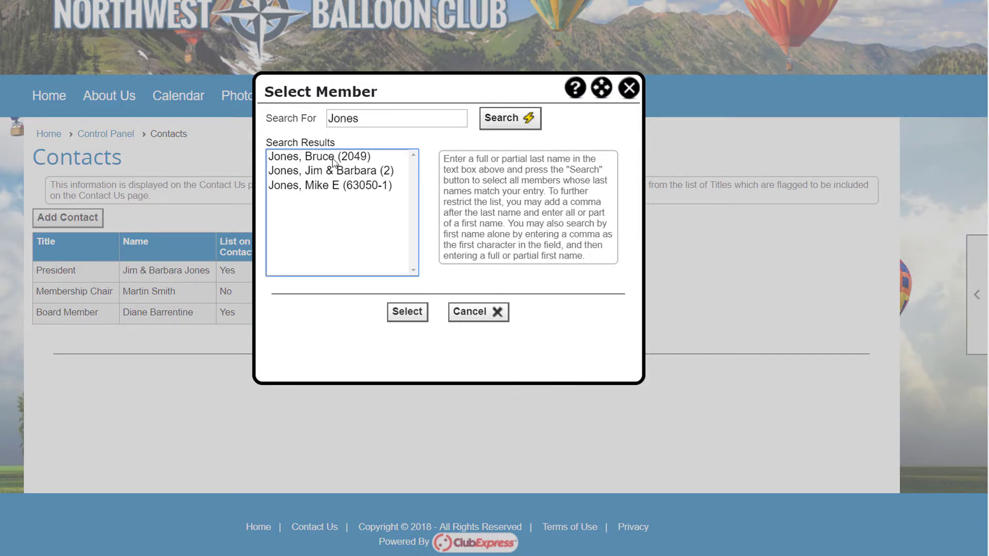
pyautogui.click(313, 187)
pyautogui.click(407, 311)
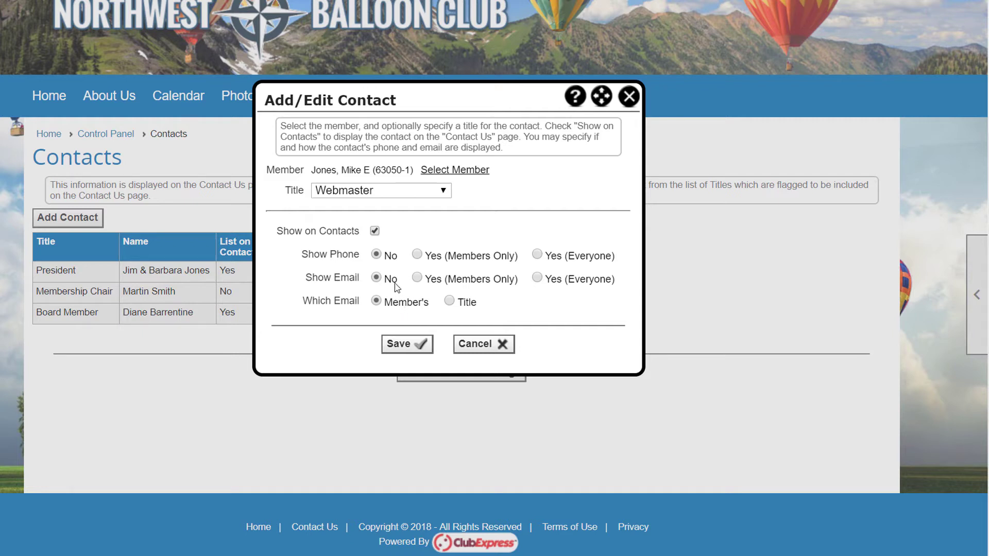
pyautogui.click(417, 254)
pyautogui.click(374, 231)
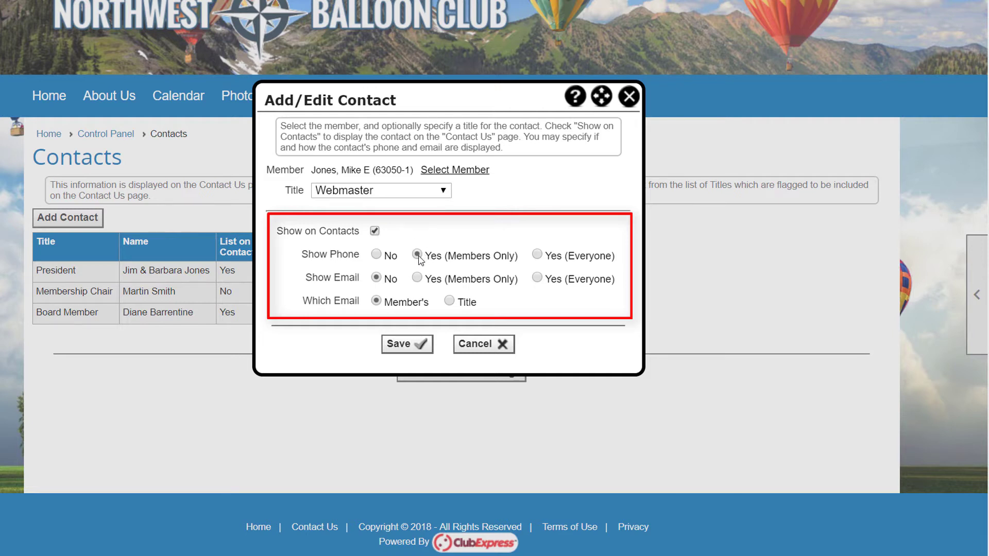
pyautogui.click(419, 279)
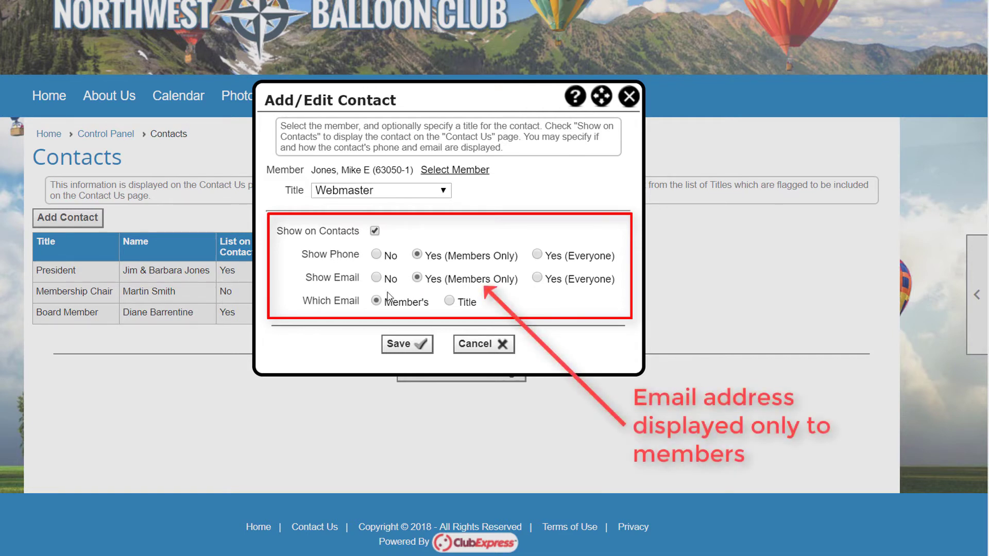
pyautogui.click(449, 302)
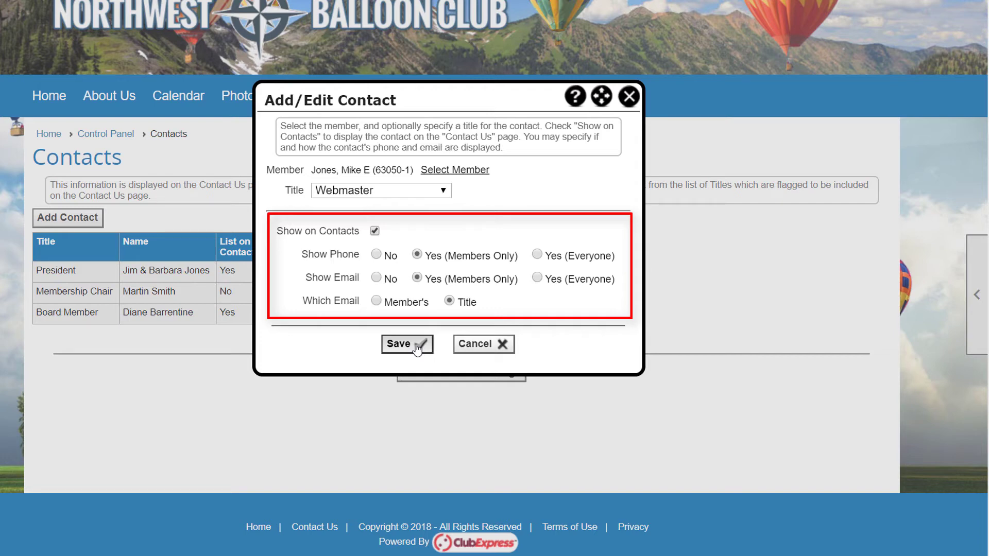
pyautogui.click(416, 346)
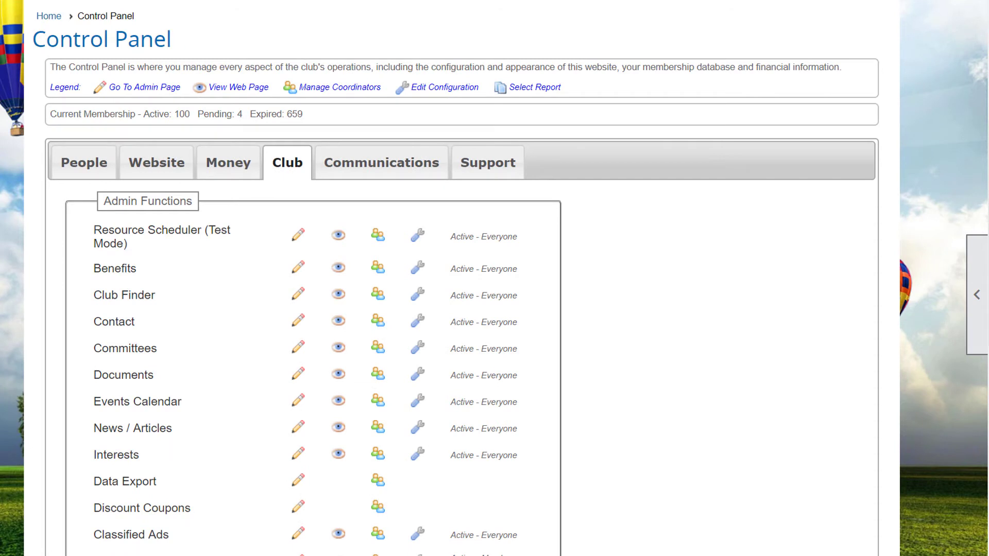
# In Name and Description, add 'Suite 350' as the official address's second line.
pyautogui.scroll(-7, 462, 289)
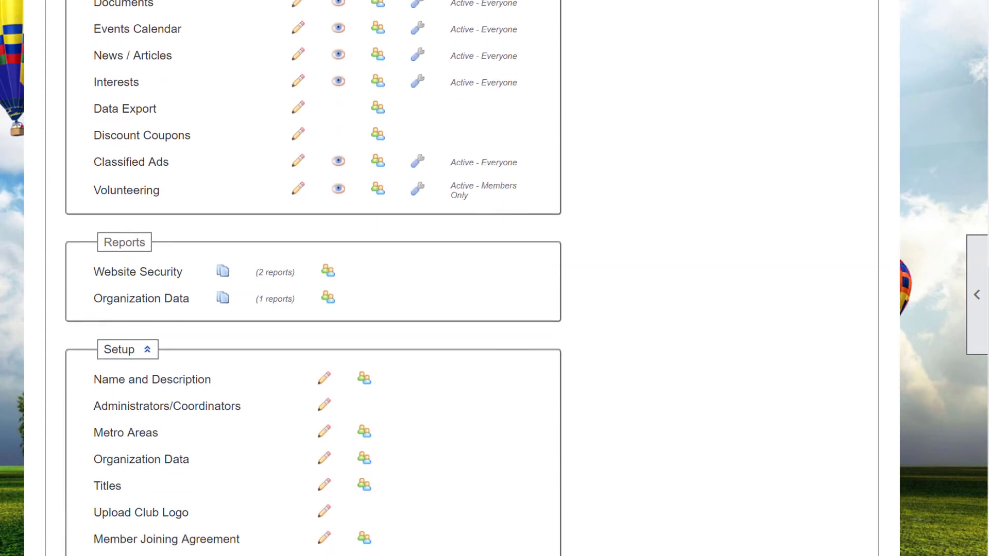
pyautogui.scroll(-3, 495, 278)
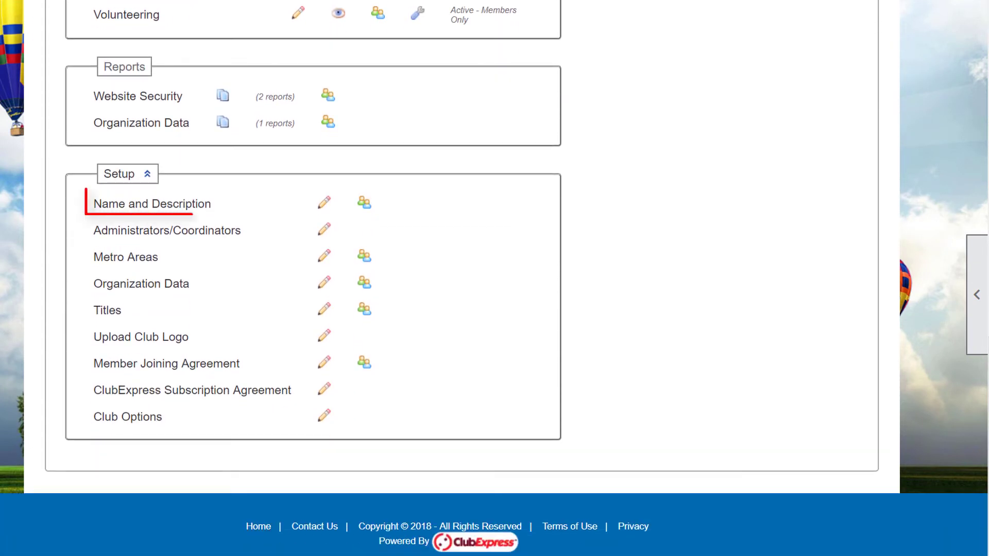
pyautogui.click(181, 206)
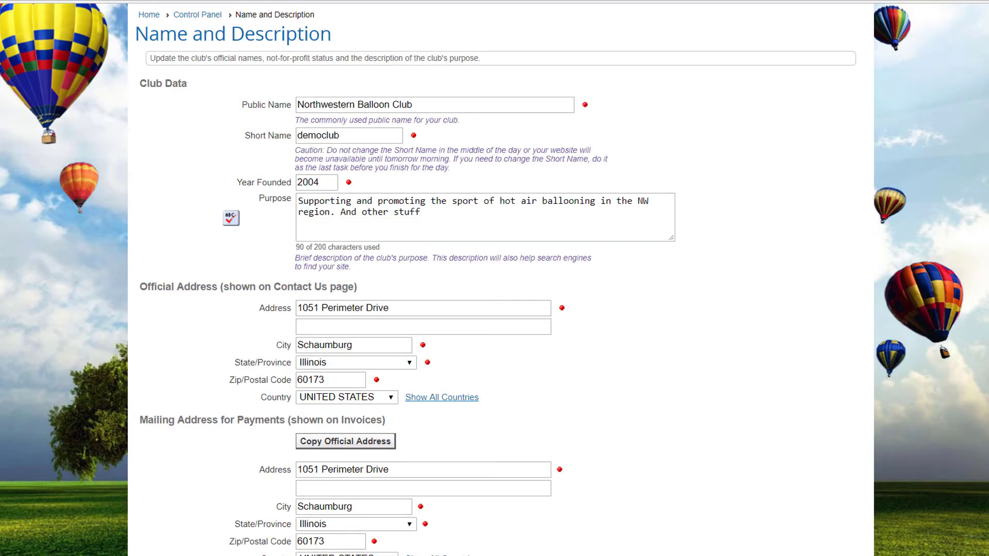
pyautogui.scroll(-3, 494, 278)
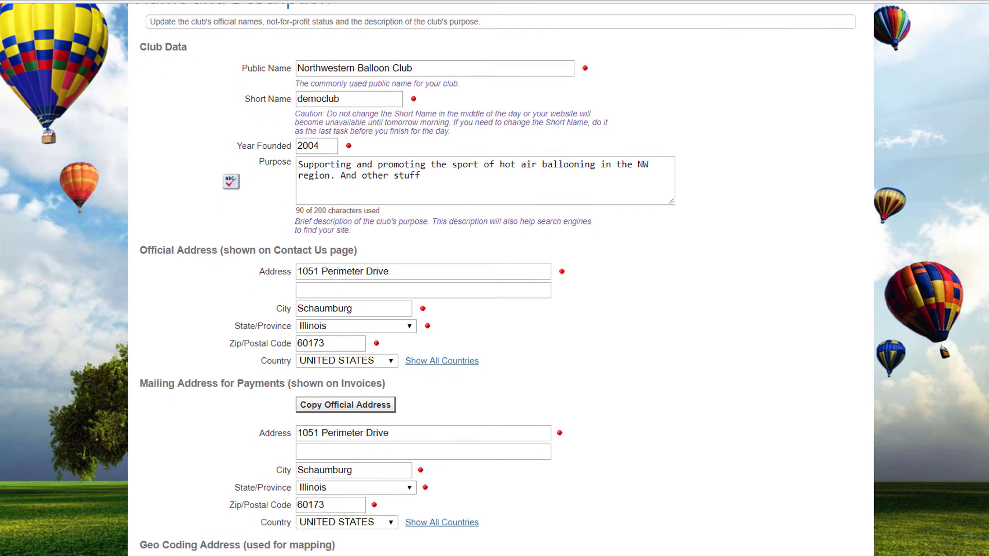
pyautogui.scroll(-2, 494, 278)
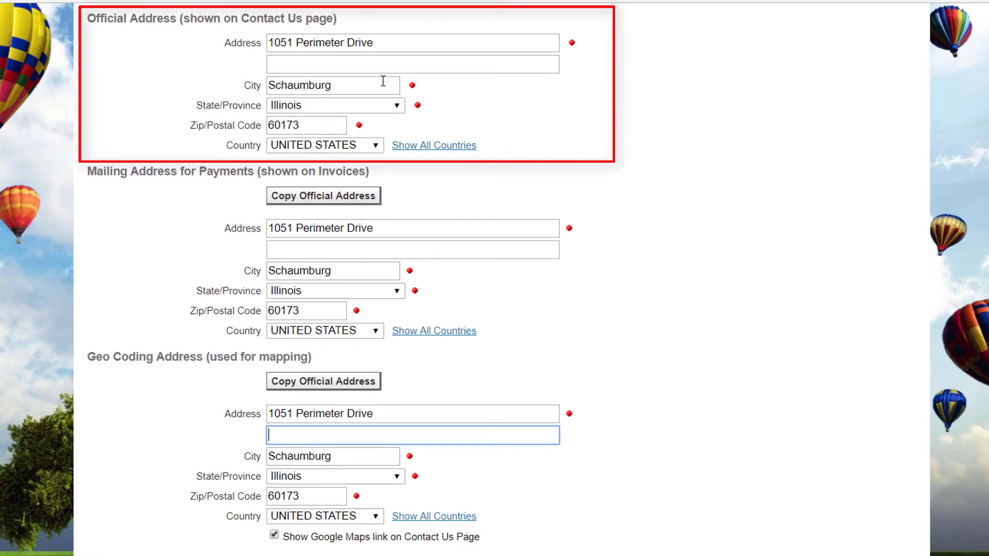
pyautogui.click(299, 65)
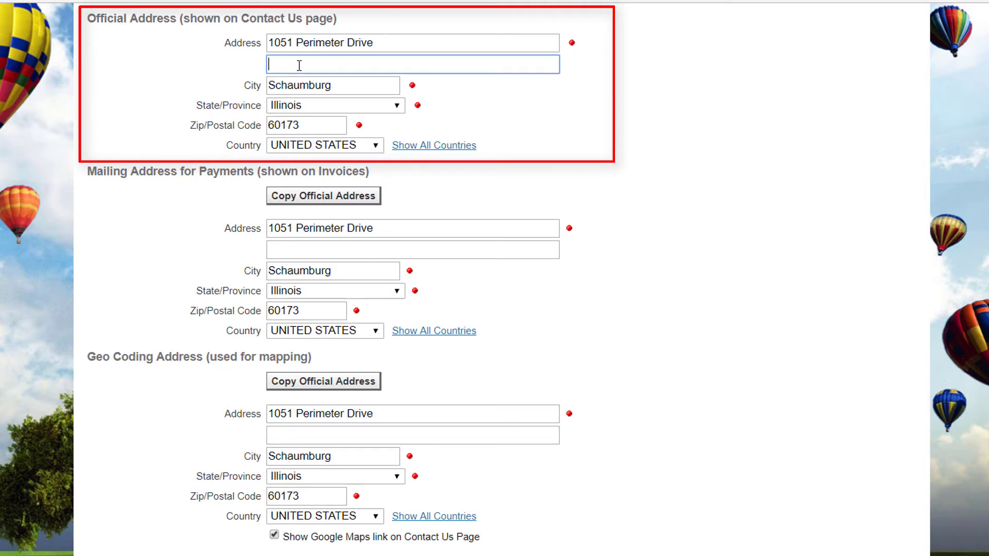
pyautogui.write('Suite 350')
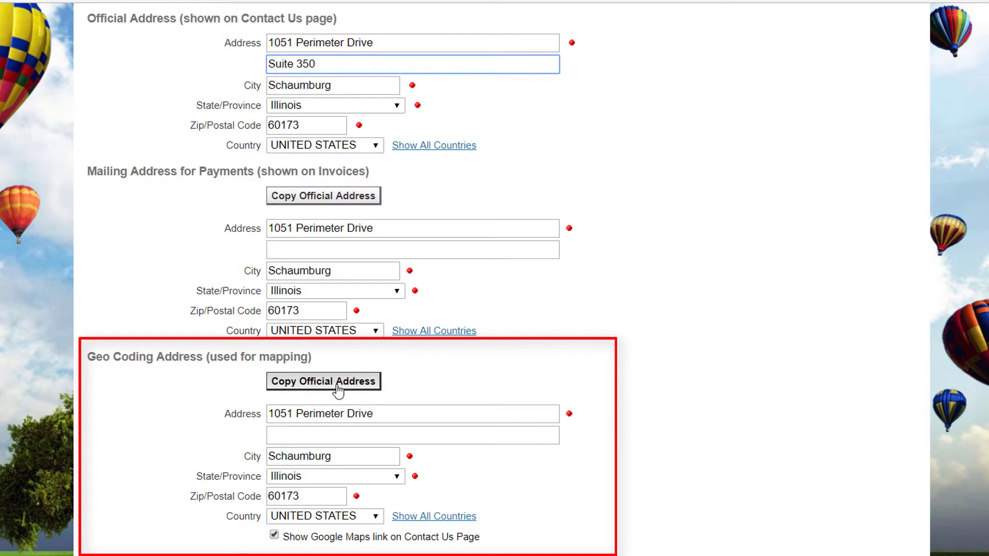
# Copy the official address into the geo coding address, keeping the Contact Us map link on.
pyautogui.click(274, 536)
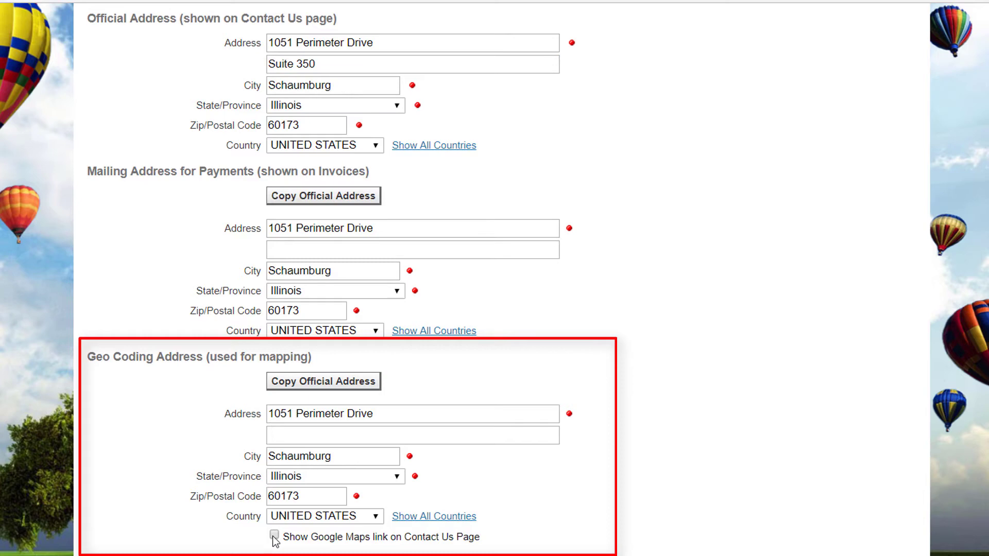
pyautogui.click(274, 536)
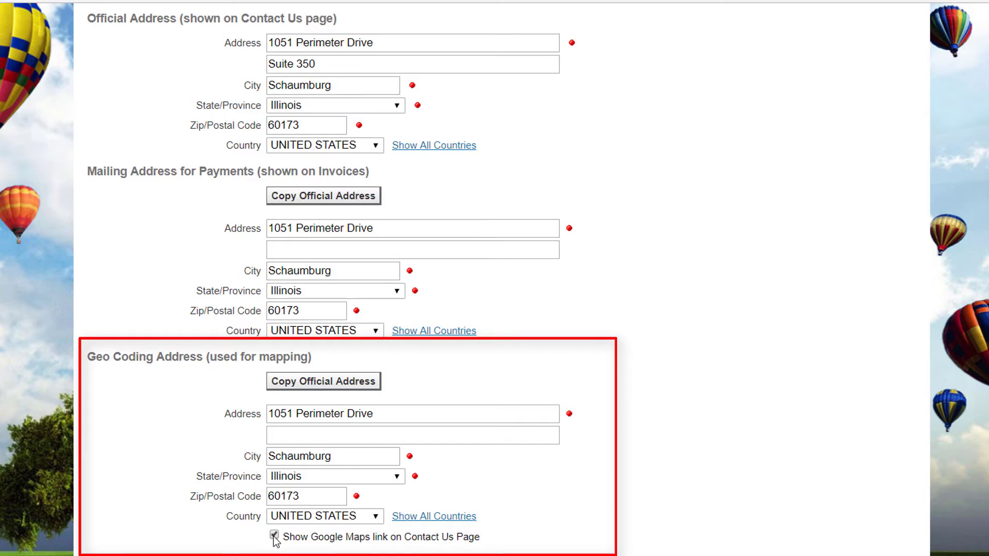
pyautogui.click(354, 383)
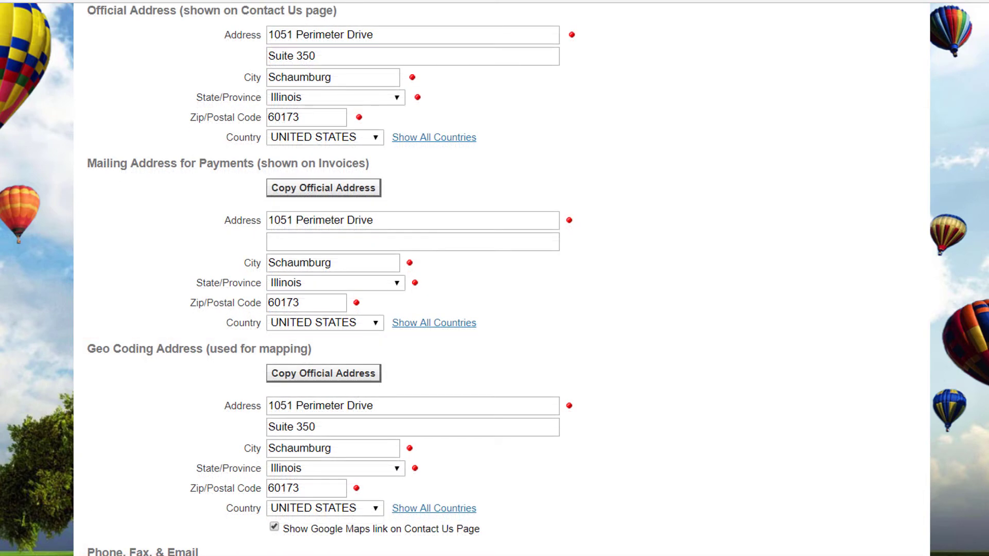
pyautogui.scroll(-8, 811, 497)
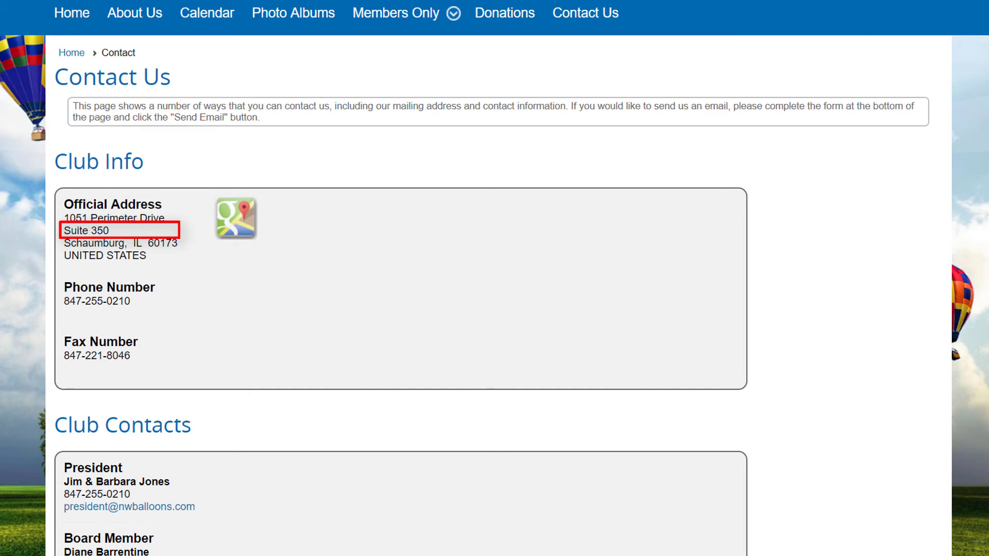
# On Contact Us, choose Webmaster as the Send Us an Email recipient.
pyautogui.scroll(-1, 498, 278)
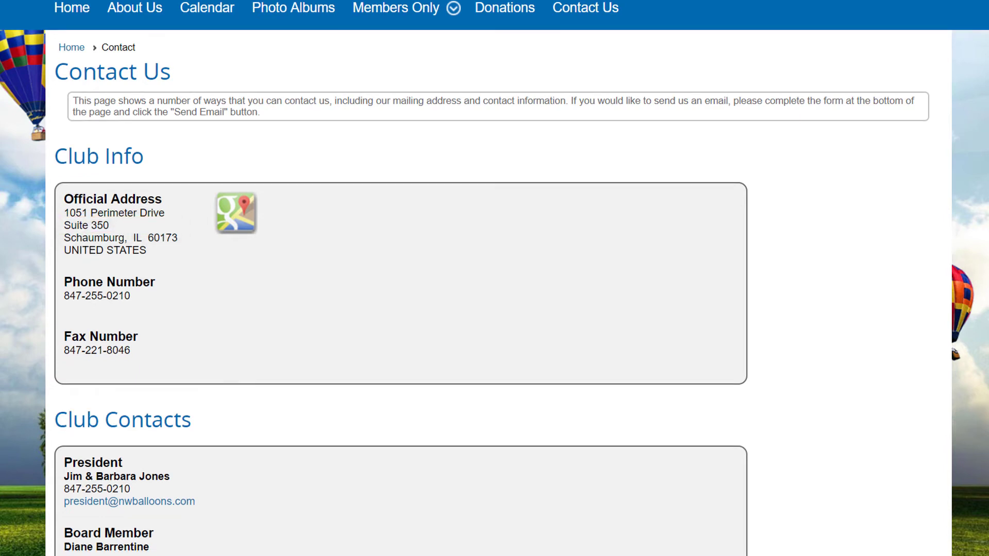
pyautogui.scroll(-5, 498, 278)
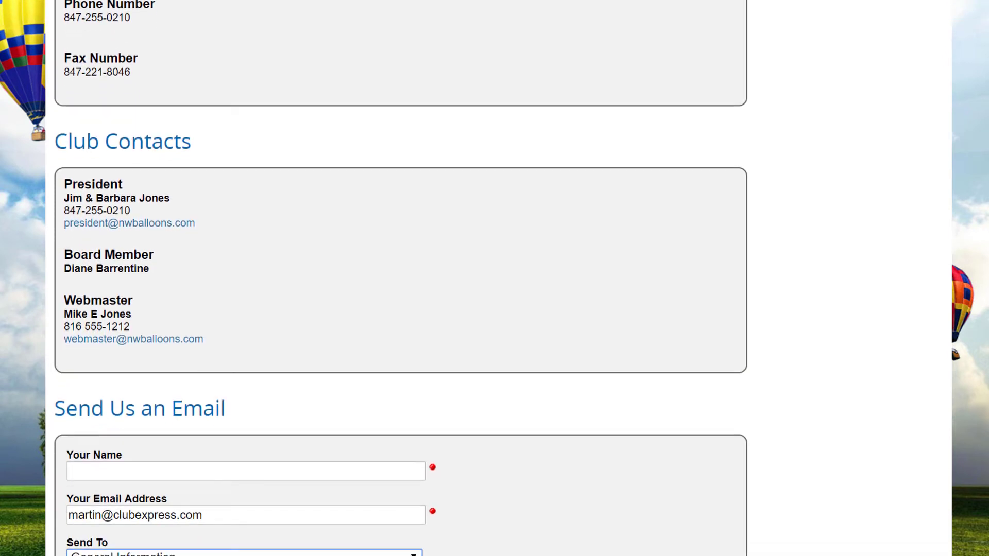
pyautogui.scroll(-1, 498, 278)
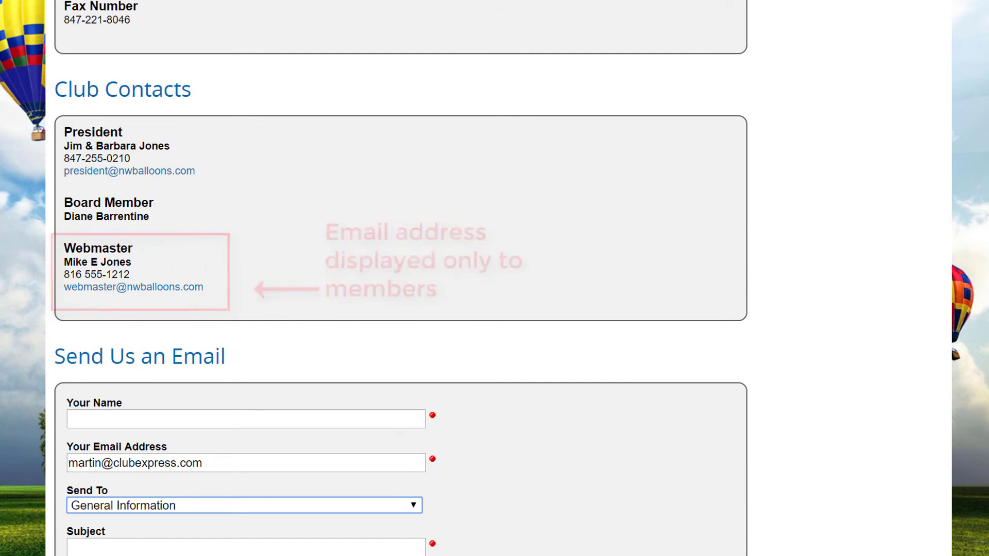
pyautogui.scroll(-2, 499, 278)
pyautogui.scroll(-3, 414, 233)
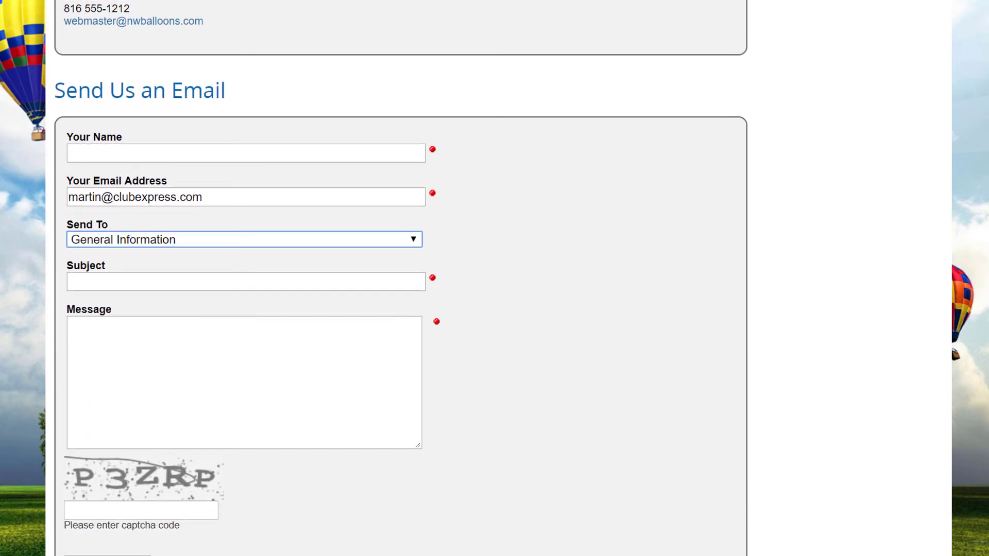
pyautogui.click(414, 233)
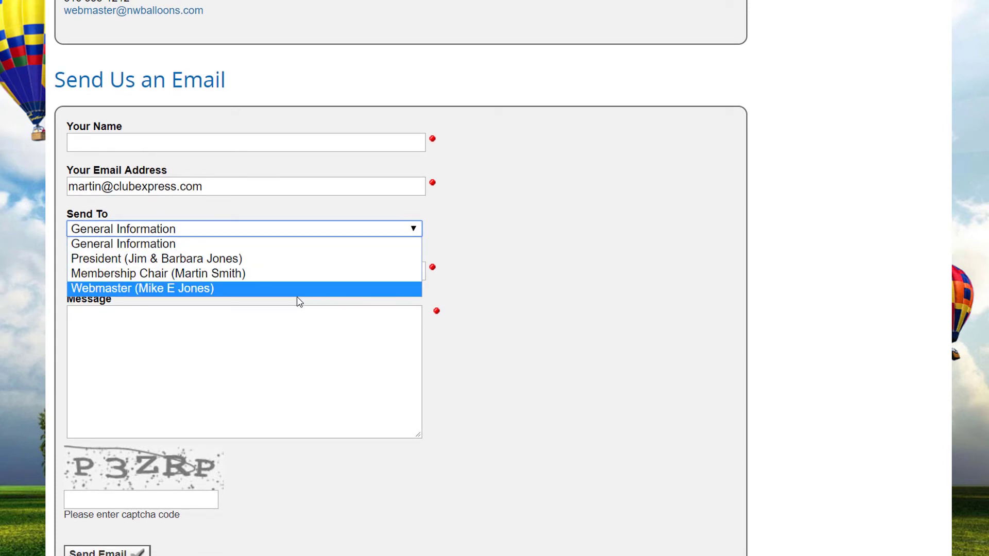
pyautogui.click(198, 292)
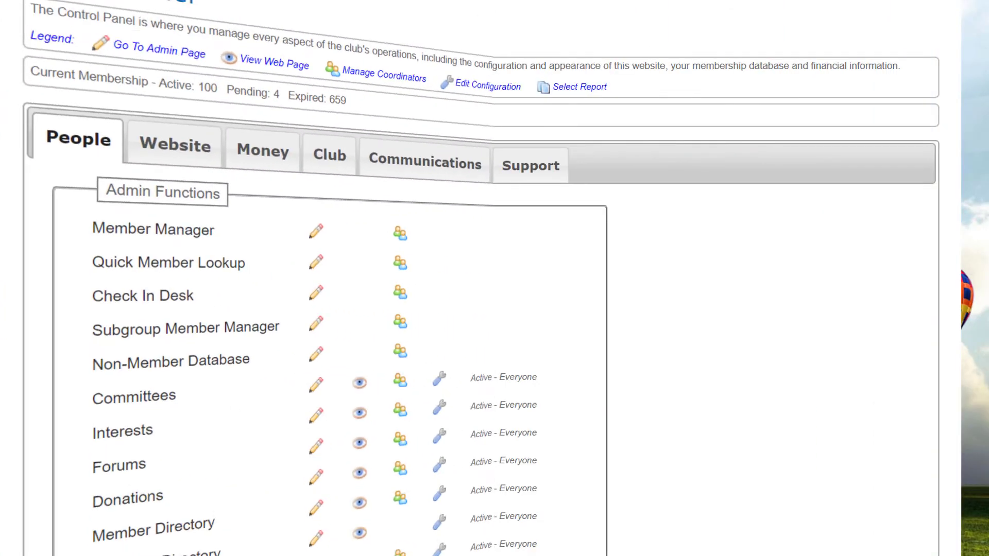
# Open Administrators/Coordinators from the Control Panel's club administration functions.
pyautogui.click(320, 174)
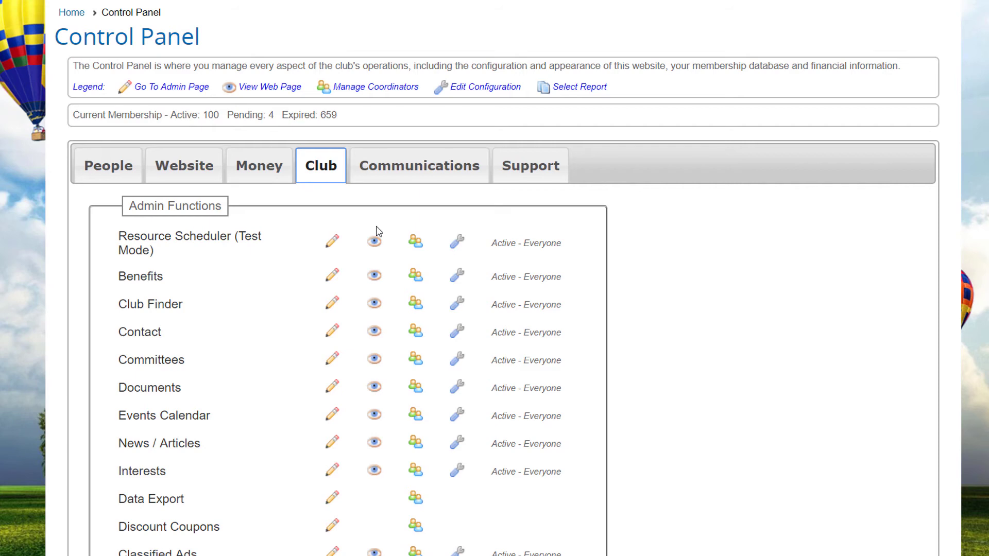
pyautogui.scroll(-10, 504, 369)
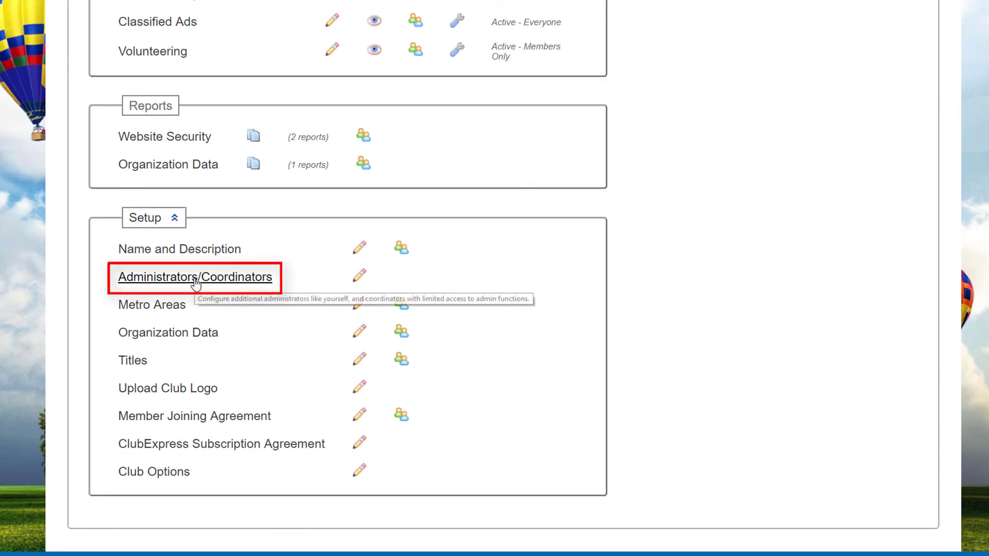
pyautogui.click(196, 278)
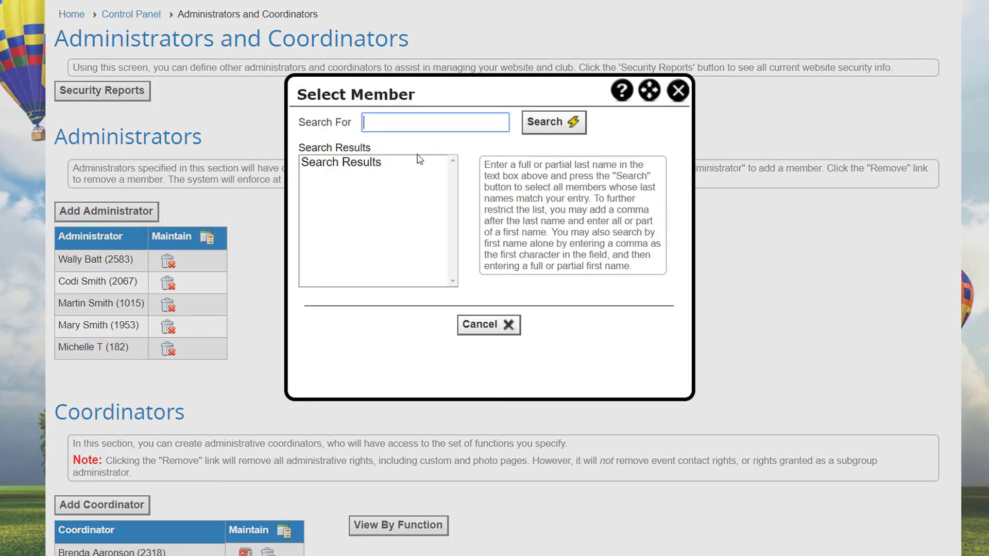
# Add a member, found by last-name search, as a club administrator.
pyautogui.click(386, 123)
pyautogui.write('Diaz')
pyautogui.click(546, 127)
pyautogui.click(354, 164)
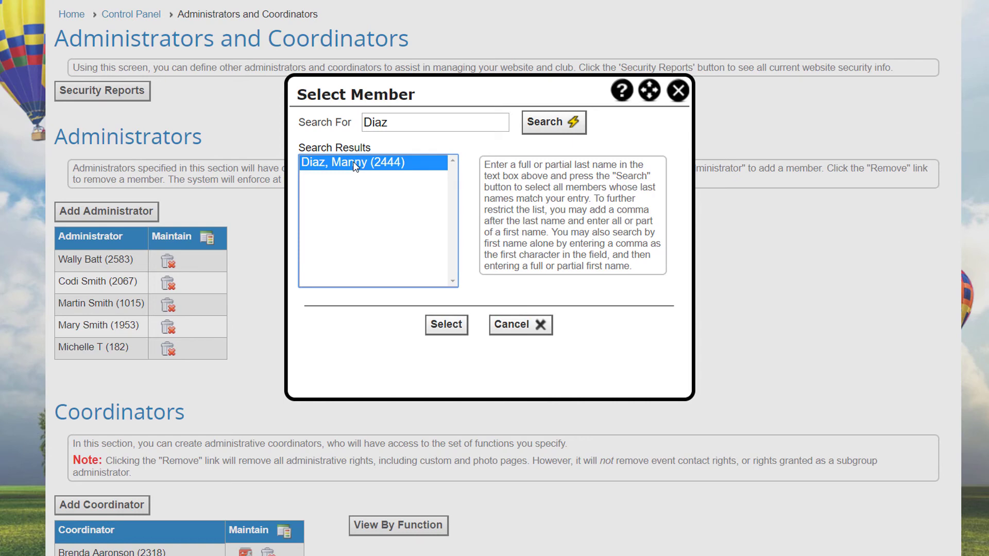
pyautogui.click(446, 325)
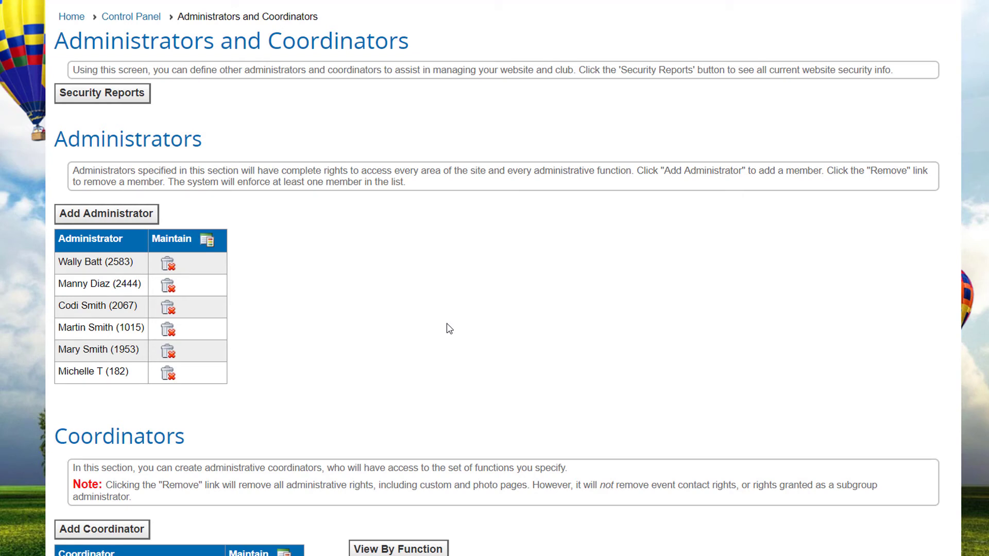
# Remove one of the earlier administrators and confirm the removal.
pyautogui.click(168, 308)
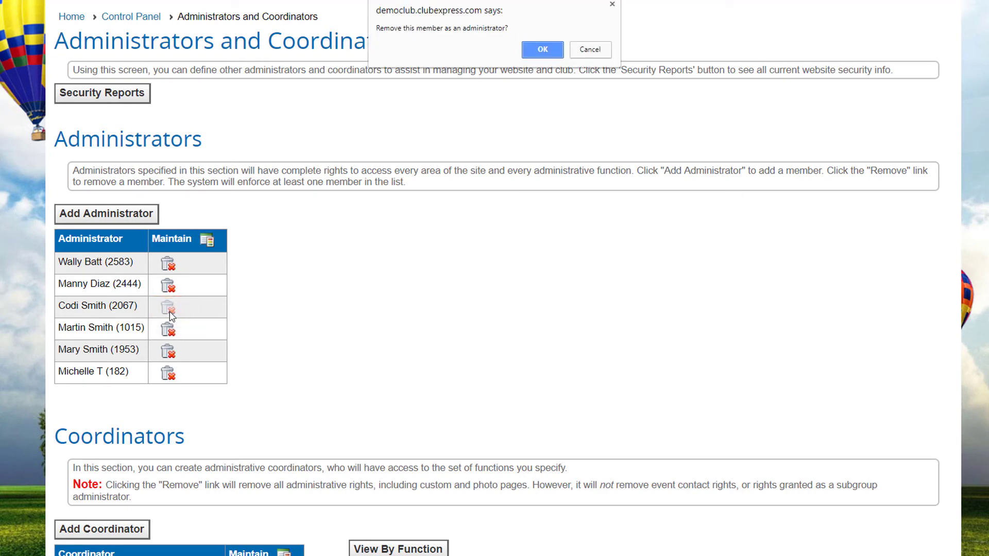
pyautogui.click(542, 49)
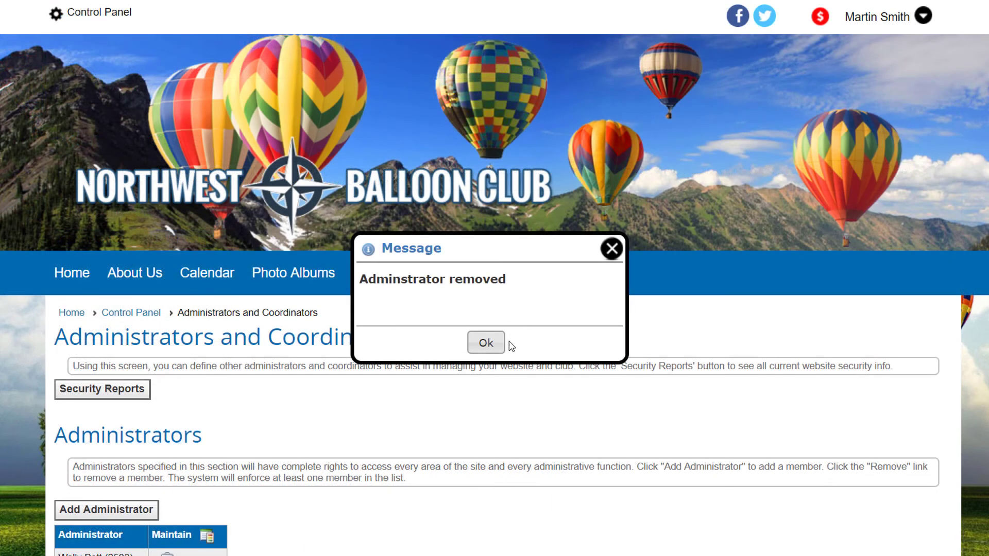
pyautogui.click(488, 343)
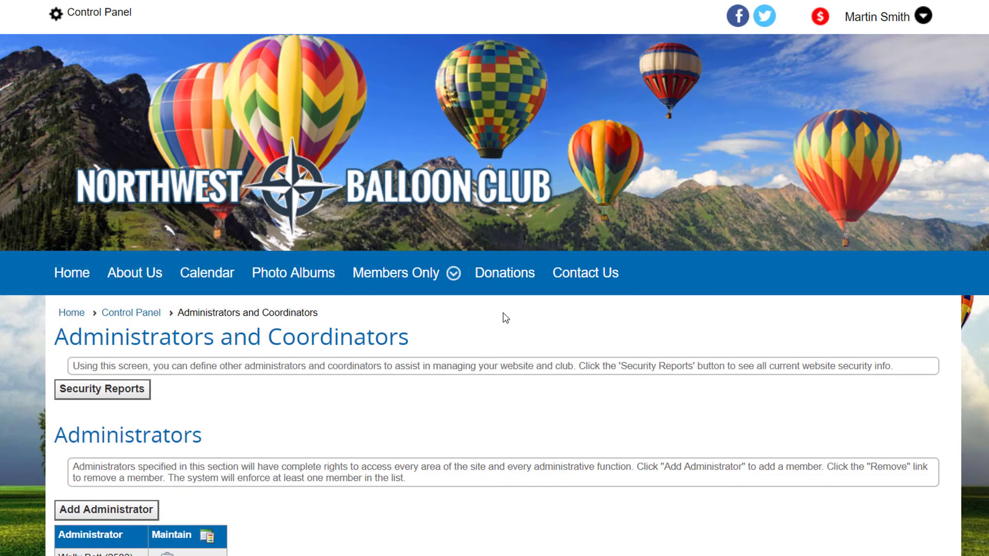
pyautogui.scroll(-5, 503, 316)
pyautogui.scroll(-1, 505, 318)
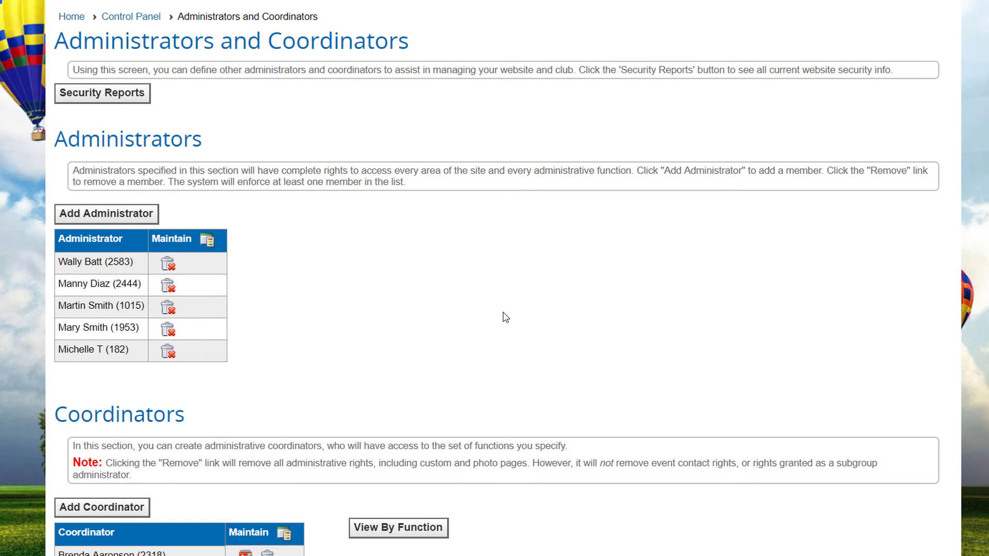
pyautogui.scroll(-6, 504, 318)
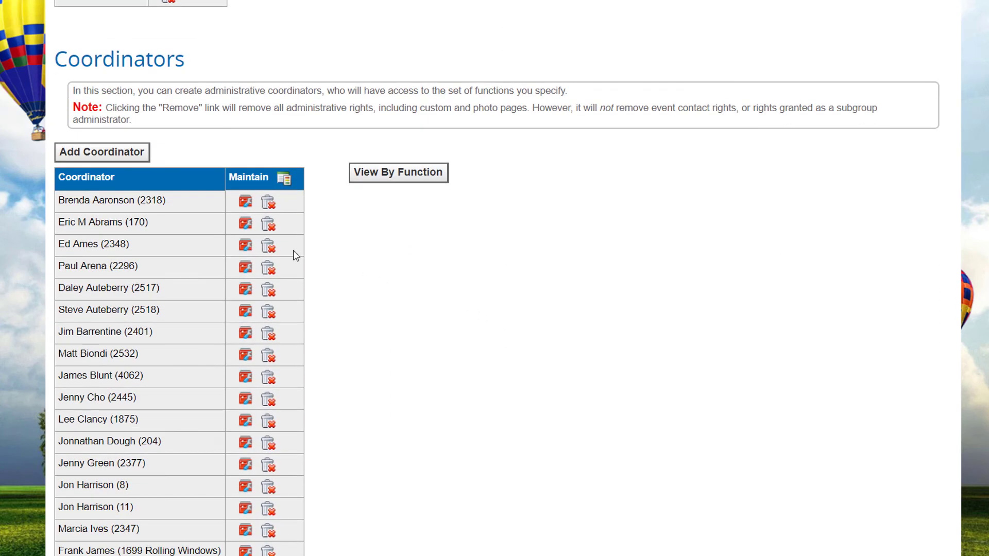
pyautogui.click(113, 158)
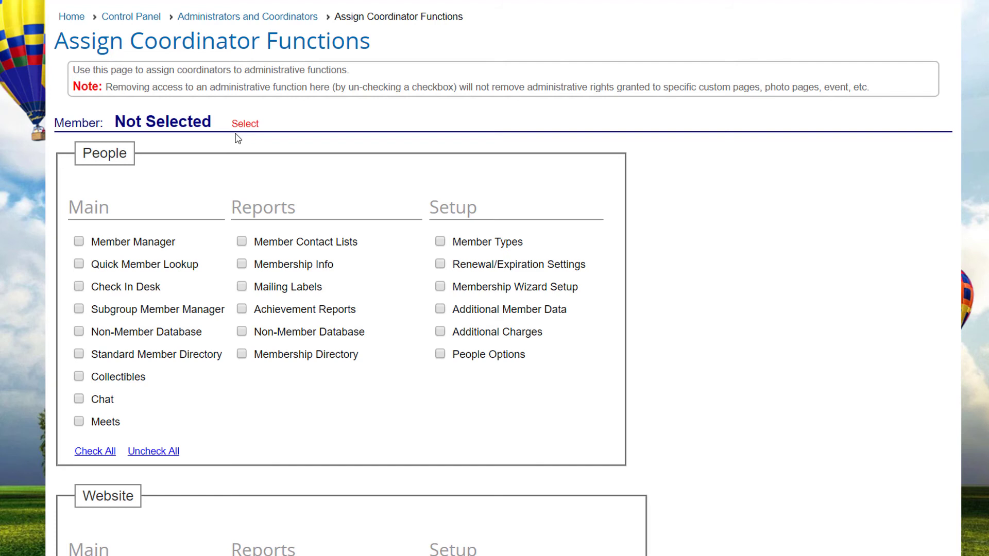
# Select a member as coordinator by last-name search and grant Member Manager and Check In Desk.
pyautogui.click(245, 124)
pyautogui.write('c')
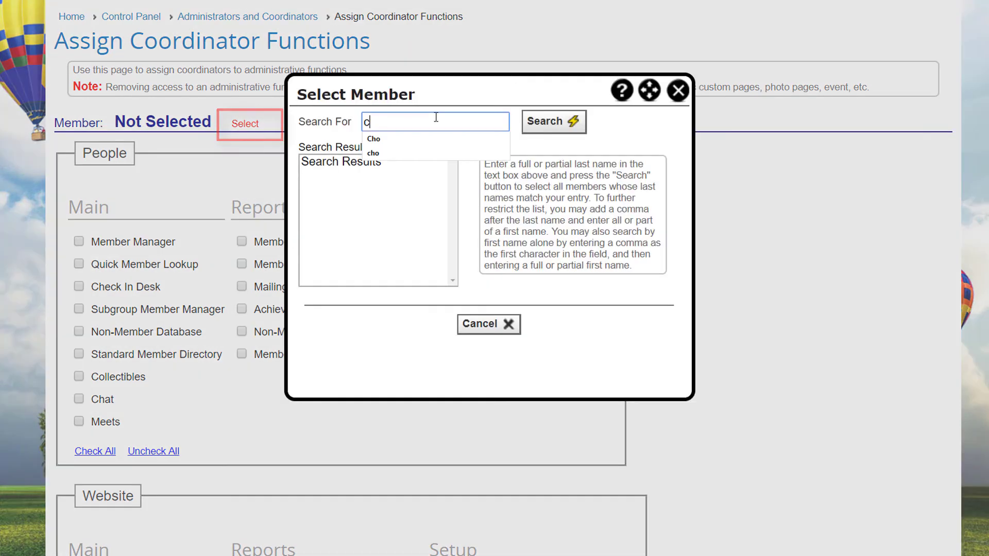
pyautogui.write('ho')
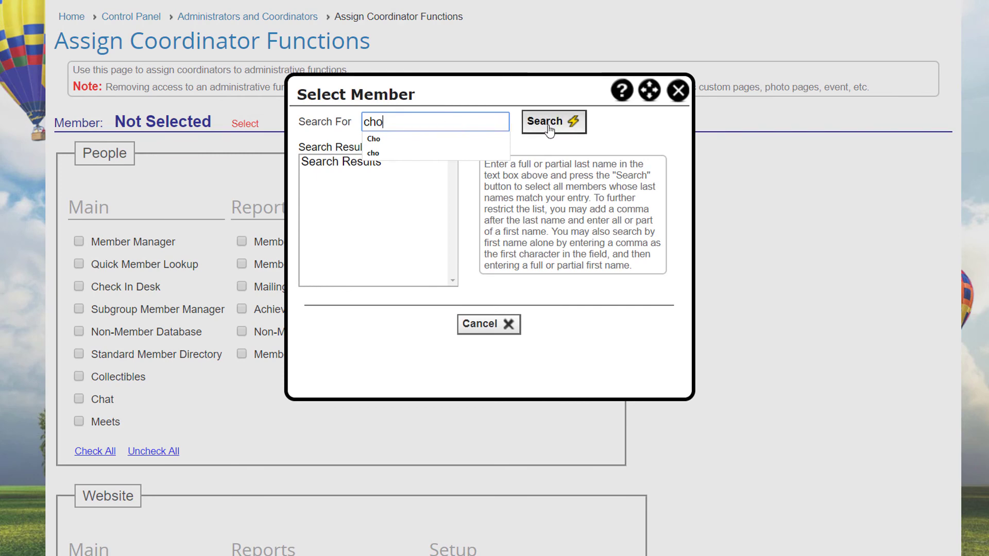
pyautogui.click(549, 127)
pyautogui.click(350, 162)
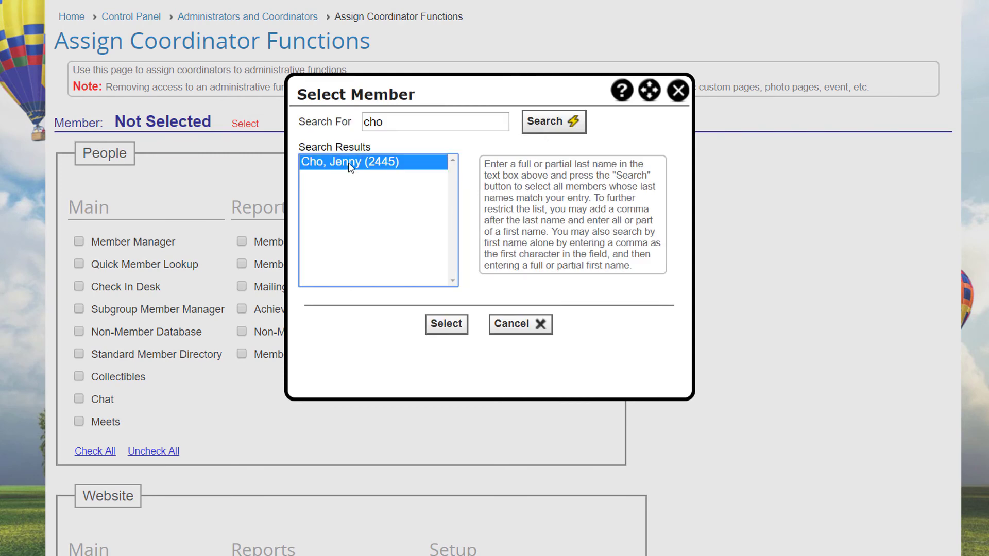
pyautogui.click(447, 324)
pyautogui.click(79, 241)
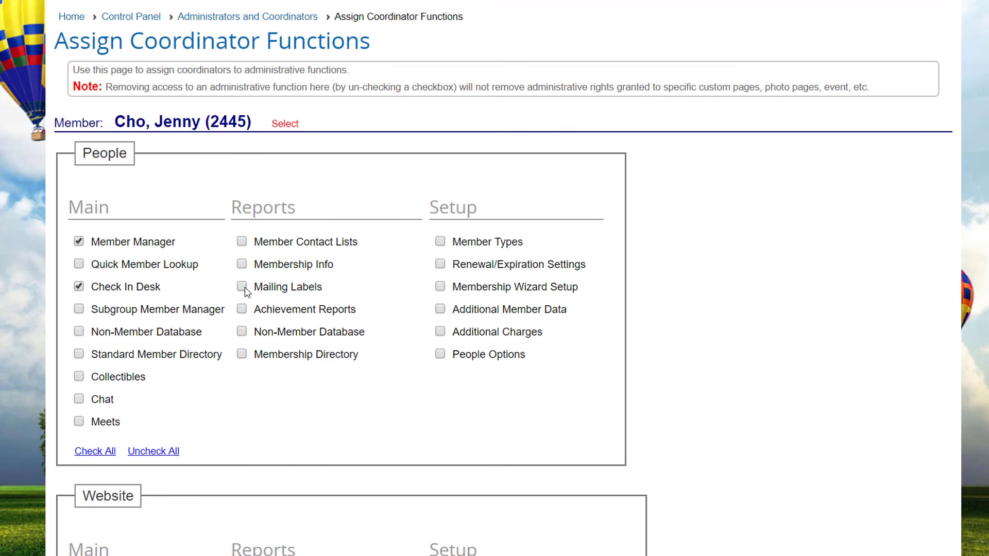
pyautogui.click(242, 355)
# Also grant Photo Albums, Photos, Emailings and News, then save the coordinator.
pyautogui.scroll(-8, 408, 370)
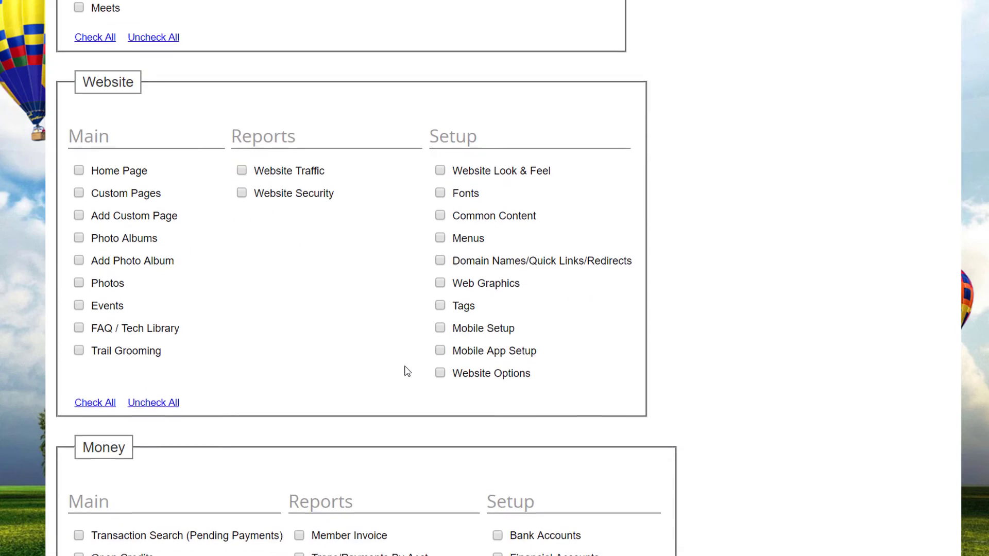
pyautogui.click(78, 237)
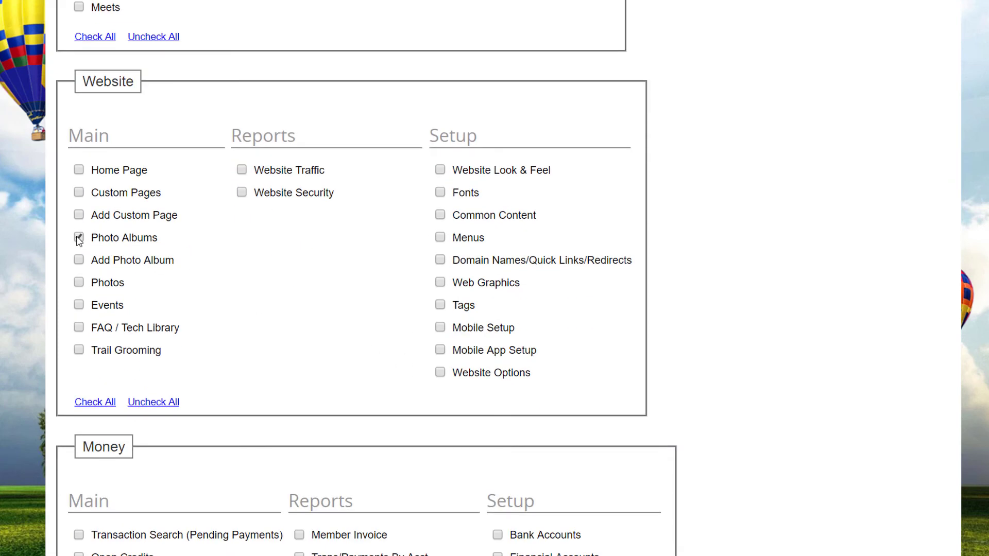
pyautogui.click(78, 283)
pyautogui.scroll(9, 319, 276)
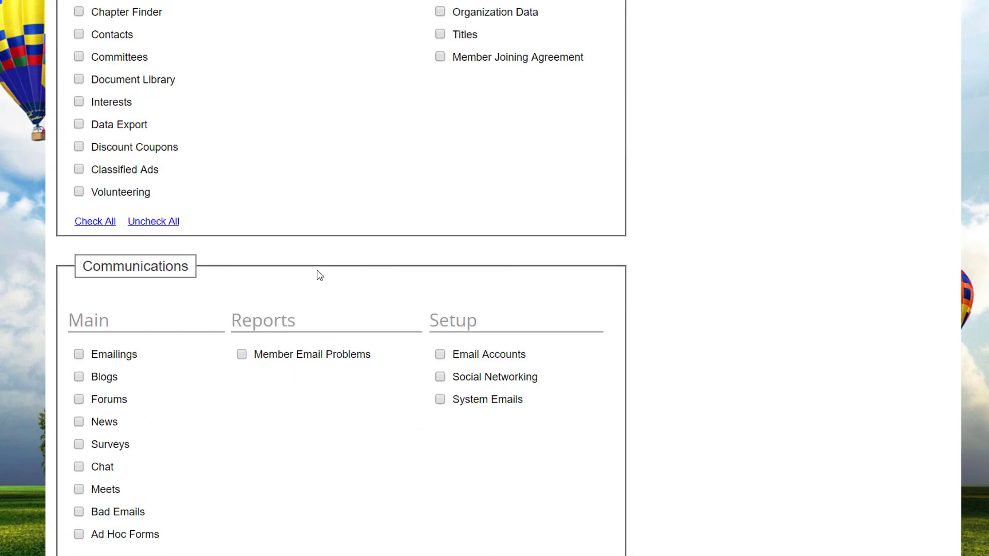
pyautogui.scroll(-3, 318, 275)
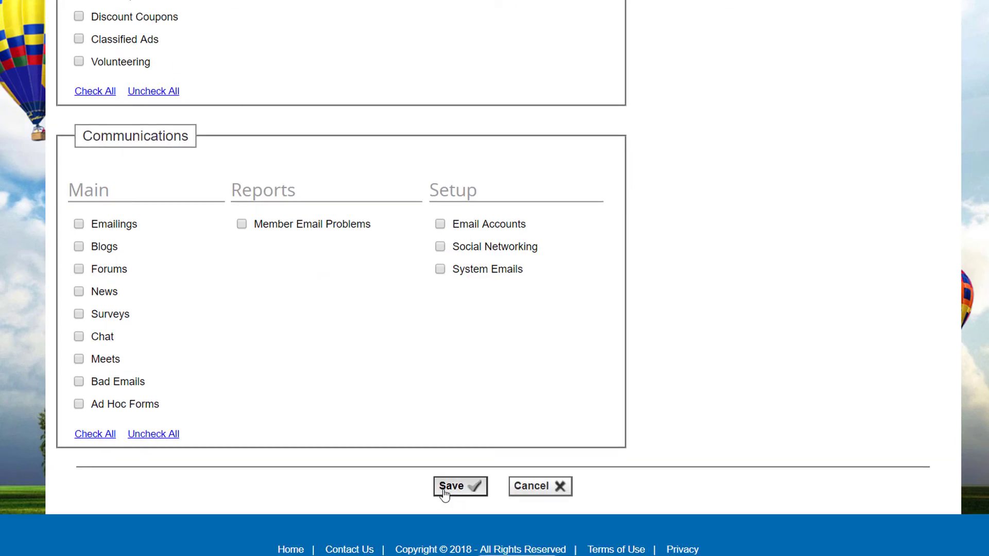
pyautogui.click(79, 226)
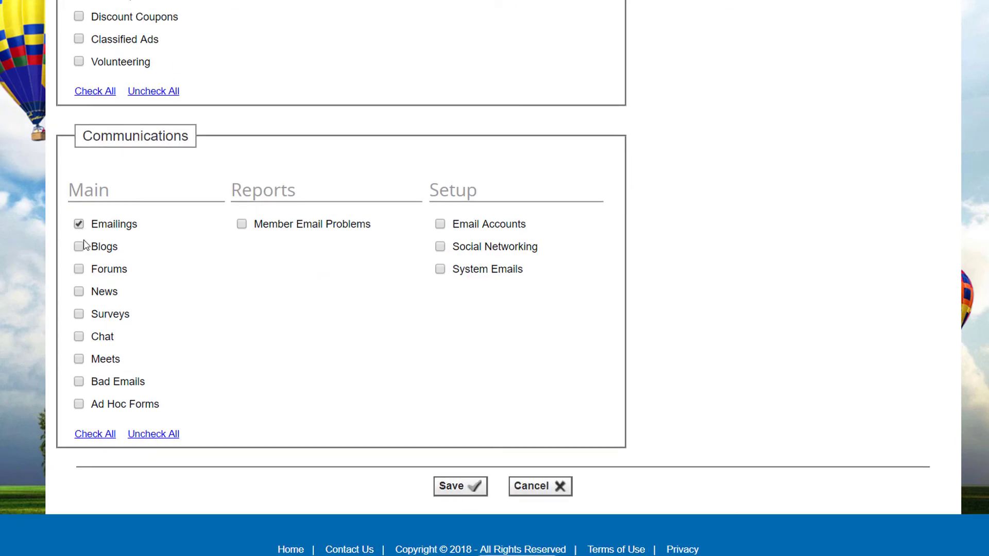
pyautogui.click(78, 292)
pyautogui.click(460, 486)
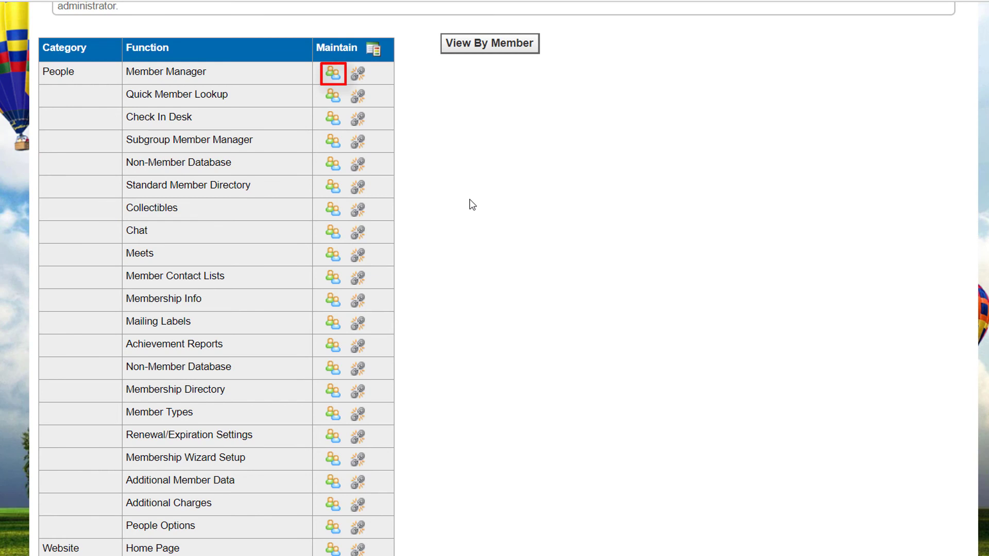
# Review which coordinators hold Member Manager, then list coordinators by member instead.
pyautogui.click(334, 75)
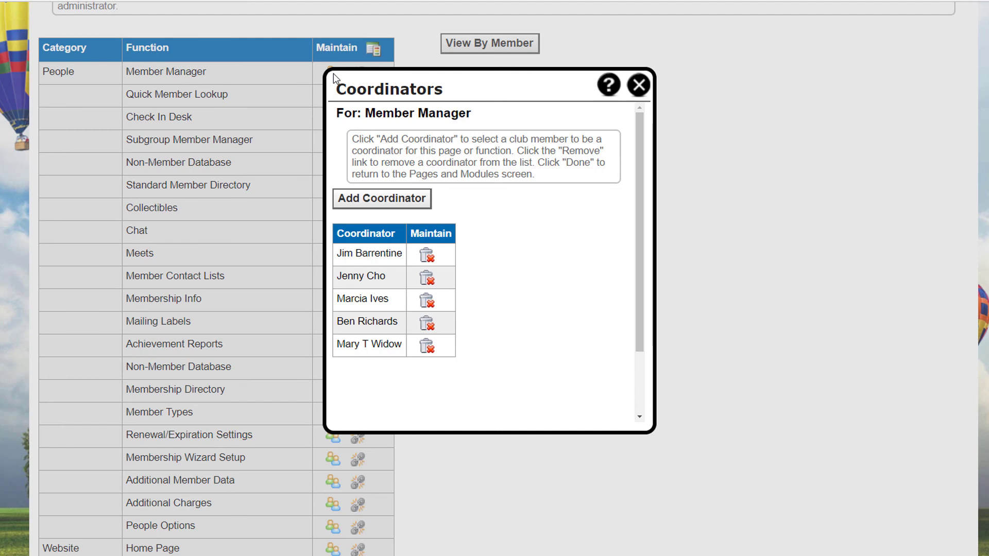
pyautogui.click(639, 85)
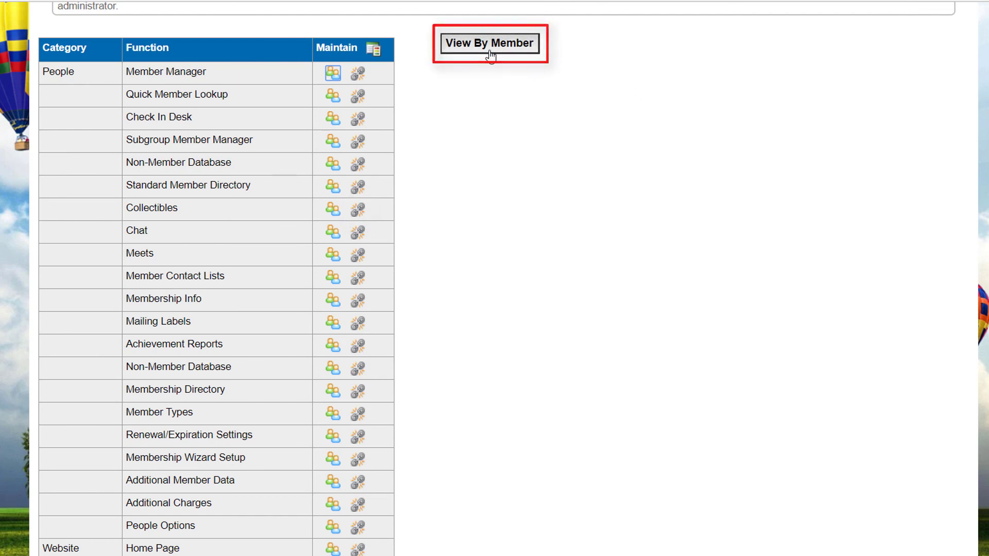
pyautogui.click(490, 54)
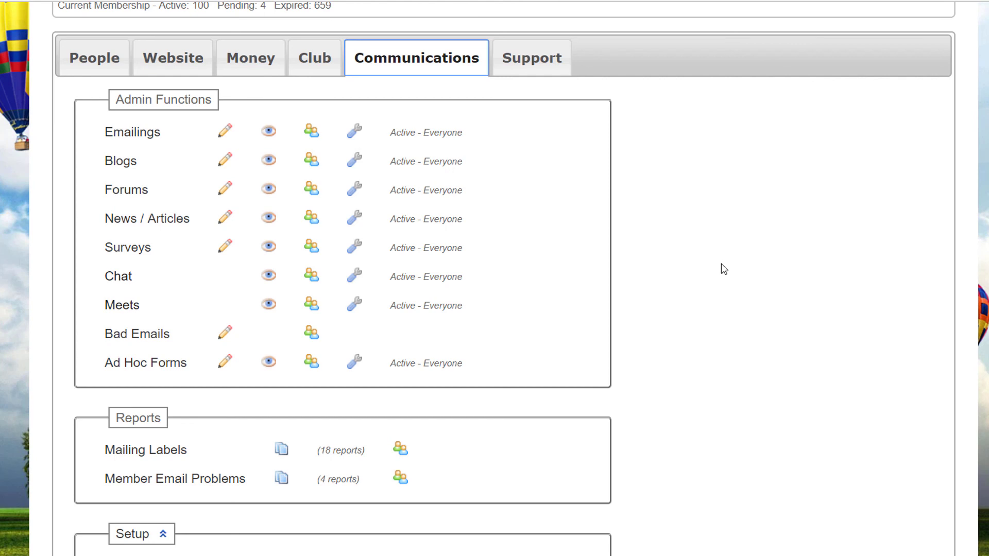
# Open the Email Accounts list and edit the treasurer forwarding account.
pyautogui.scroll(-3, 721, 264)
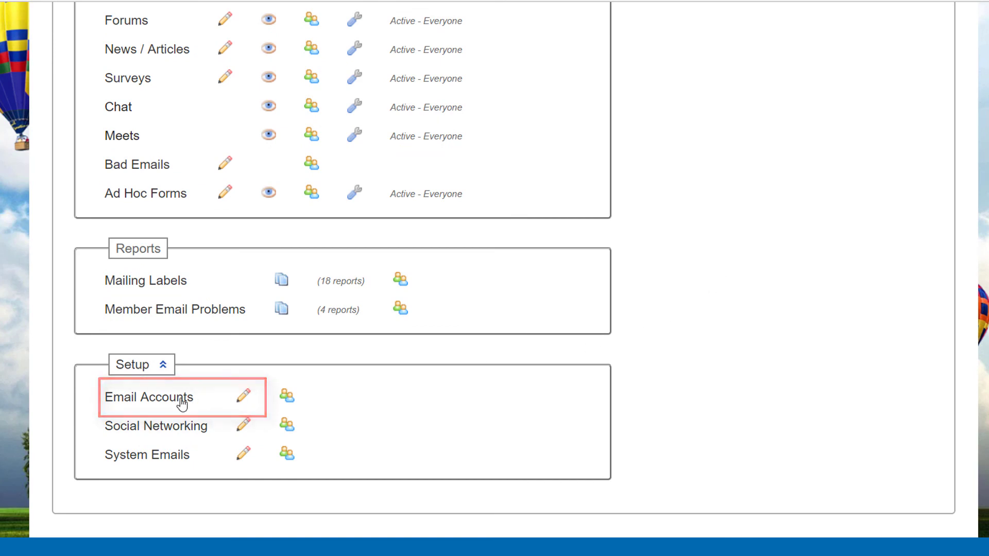
pyautogui.click(178, 402)
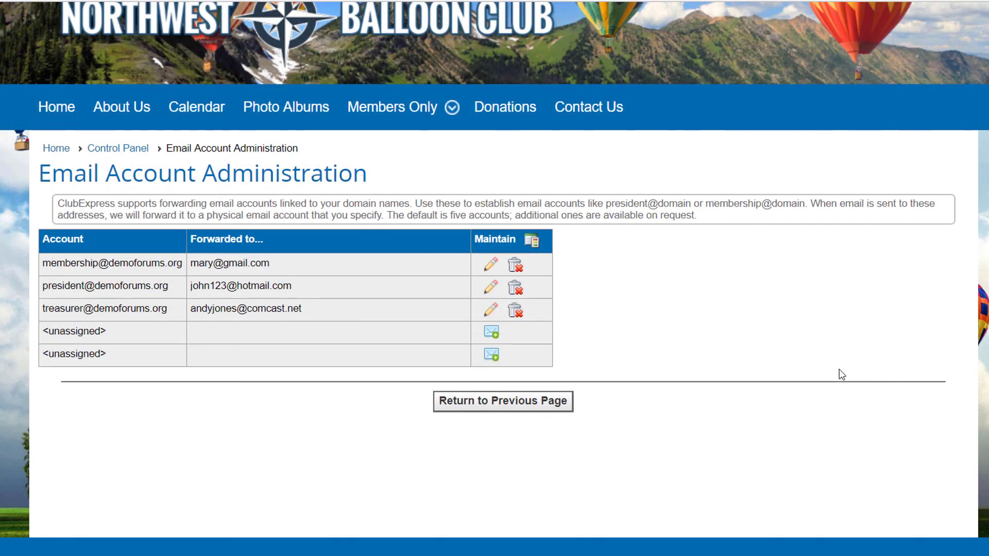
pyautogui.click(489, 309)
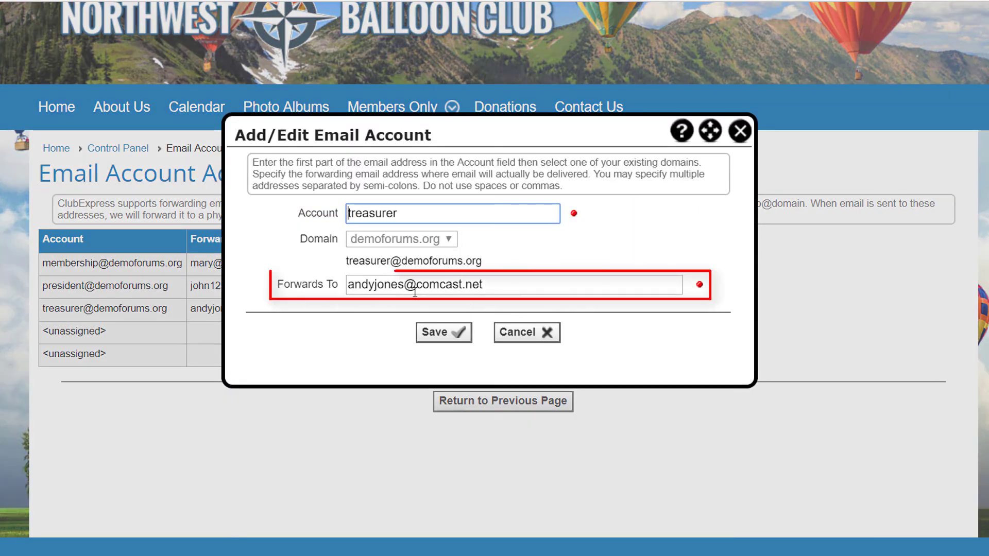